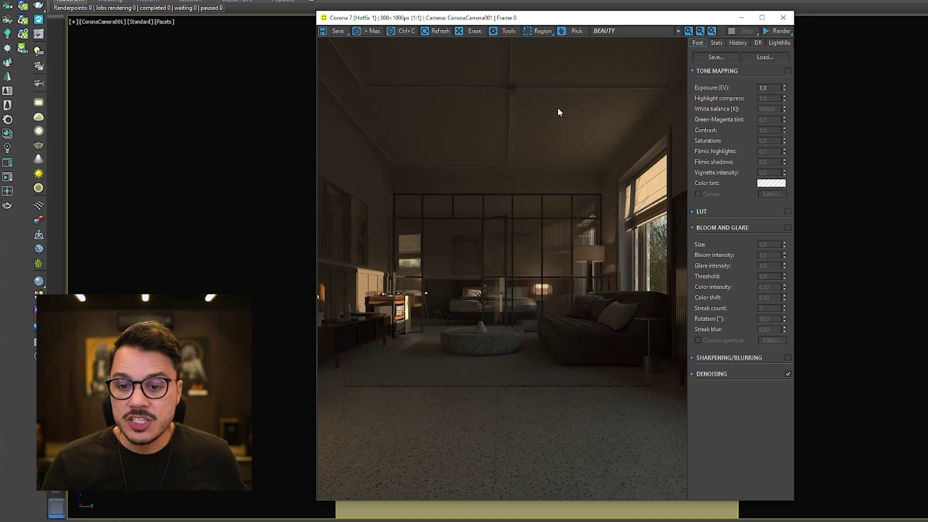
Step: Enable the LUT for the render in the post-processing settings and make the list of LUT presets active
{"action": "left_click", "coordinate": [692, 211]}
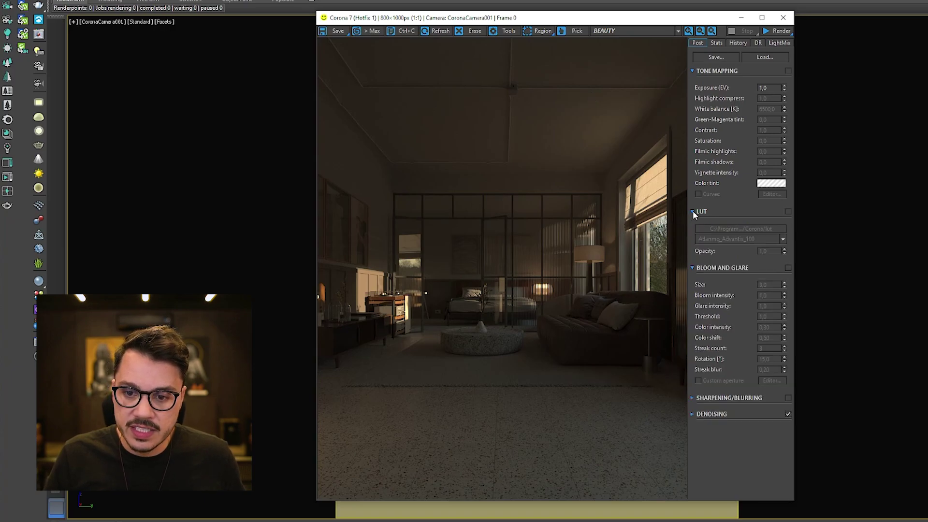
{"action": "left_click", "coordinate": [788, 212]}
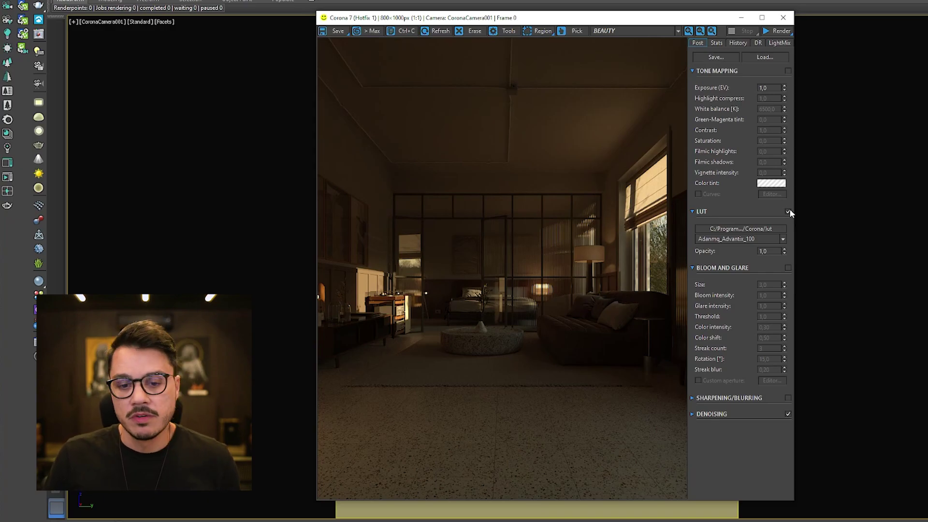
{"action": "left_click", "coordinate": [743, 240]}
{"action": "left_click", "coordinate": [743, 242]}
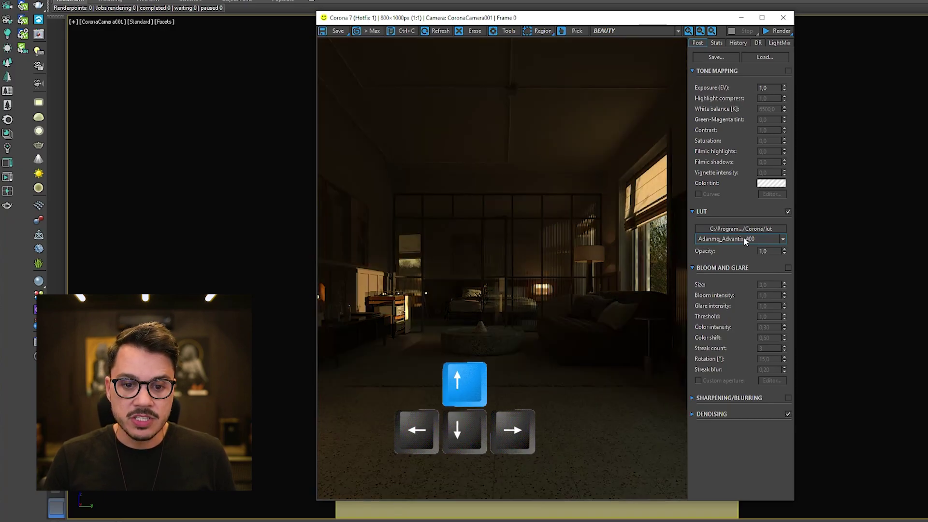
Step: Preview the Adanmq Advantix and Agfa LUT presets one after another on the render
{"action": "key", "text": "Down"}
{"action": "key", "text": "Up"}
{"action": "key", "text": "Down"}
{"action": "key", "text": "Up"}
{"action": "key", "text": "Up"}
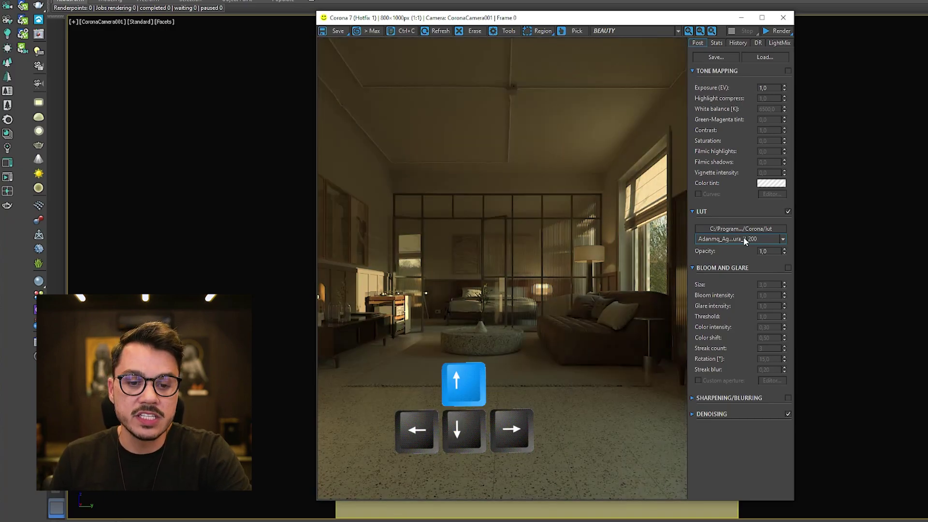
{"action": "key", "text": "Down"}
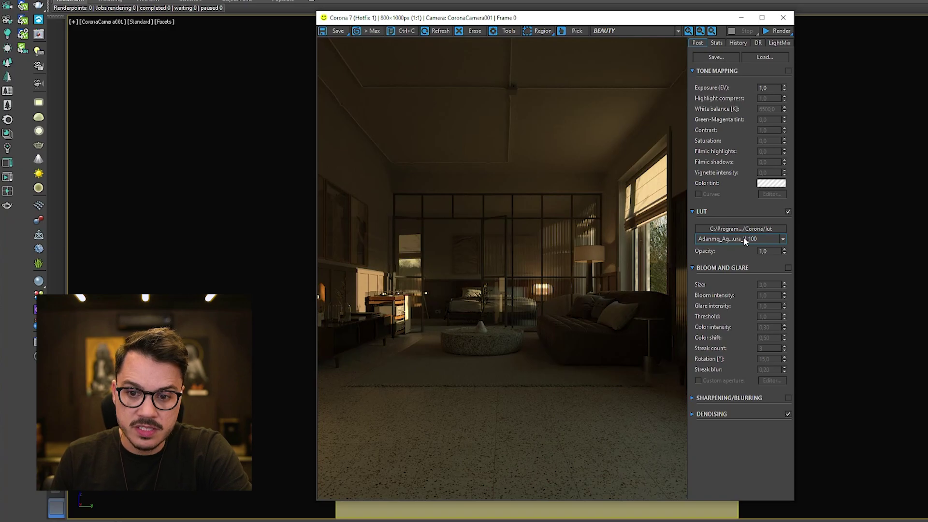
{"action": "key", "text": "Down"}
{"action": "key", "text": "Down"}
{"action": "key", "text": "Down"}
{"action": "key", "text": "Down"}
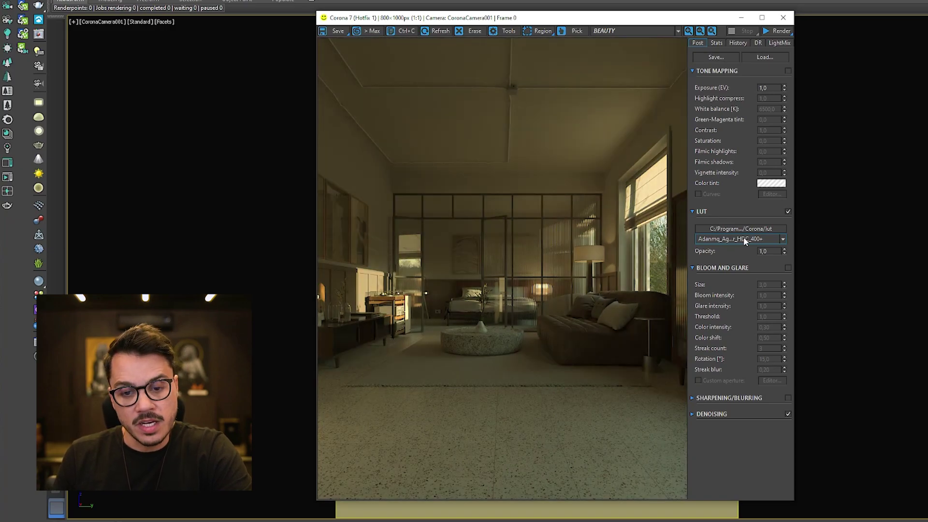
{"action": "key", "text": "Down"}
{"action": "key", "text": "Down"}
{"action": "key", "text": "Down"}
{"action": "key", "text": "Down"}
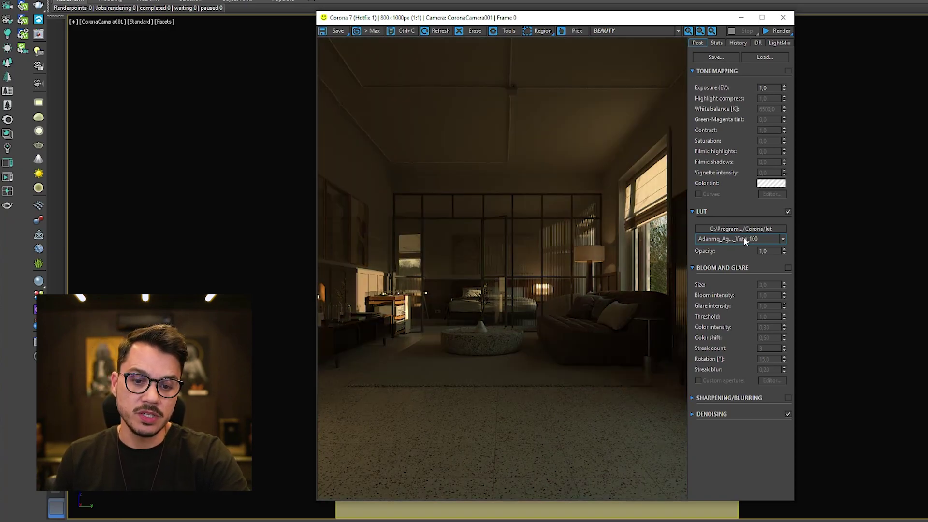
{"action": "key", "text": "Down"}
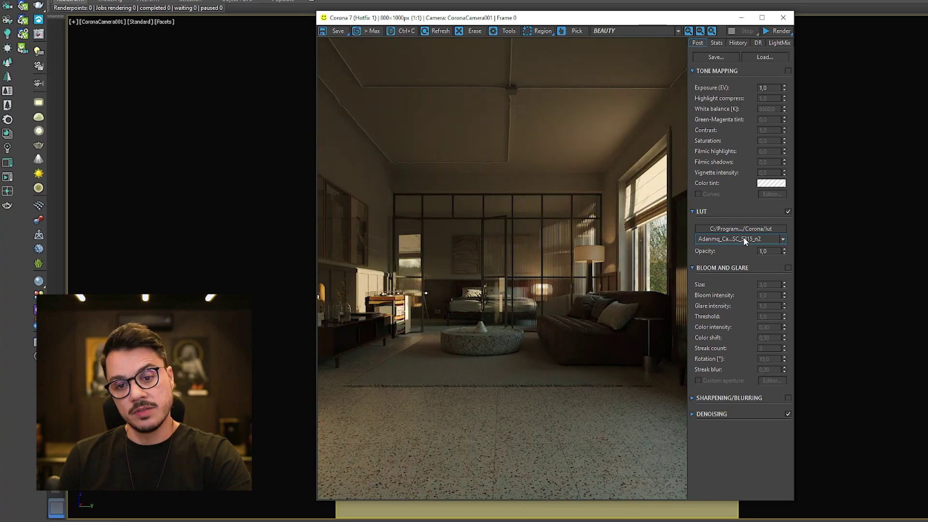
Step: Preview the remaining Adanmq Ca…SC_5315 presets and the Adanmq contrast LUT presets on the render
{"action": "key", "text": "Down"}
{"action": "key", "text": "Down"}
{"action": "key", "text": "Down"}
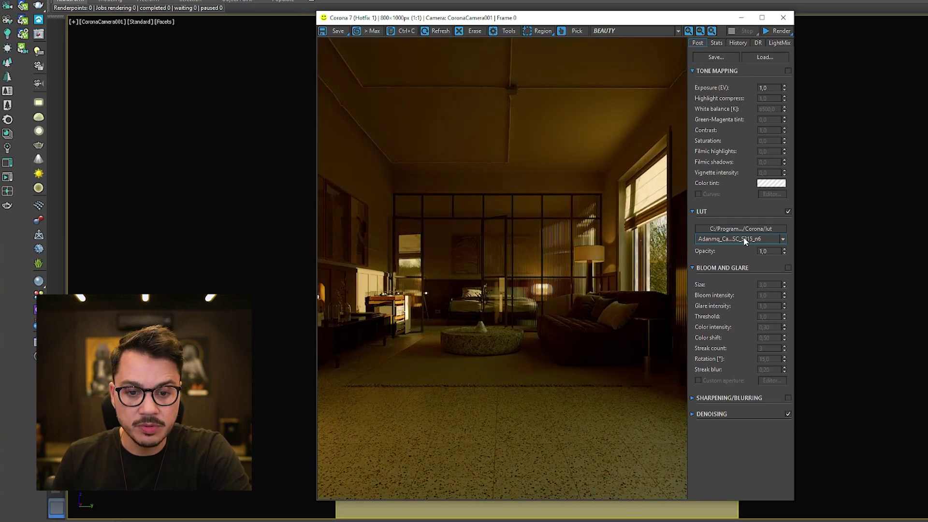
{"action": "key", "text": "Down"}
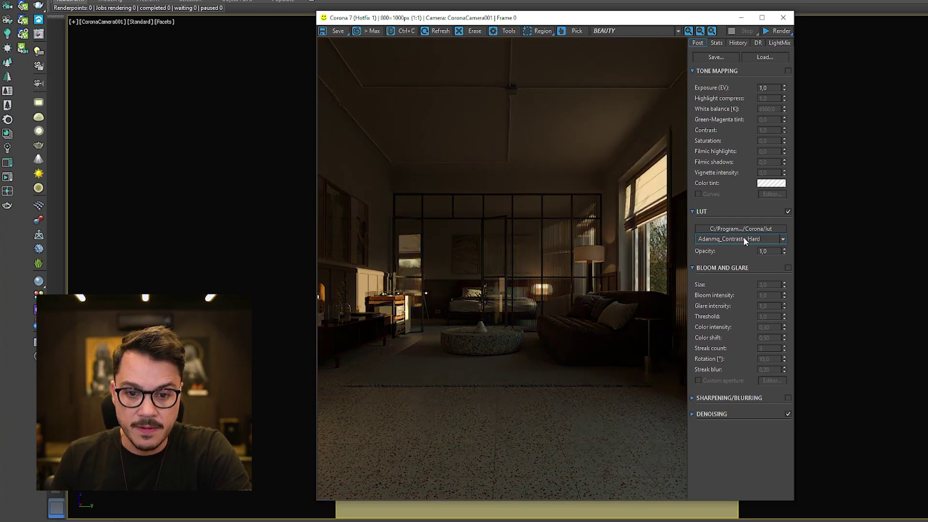
{"action": "key", "text": "Down"}
{"action": "key", "text": "Down"}
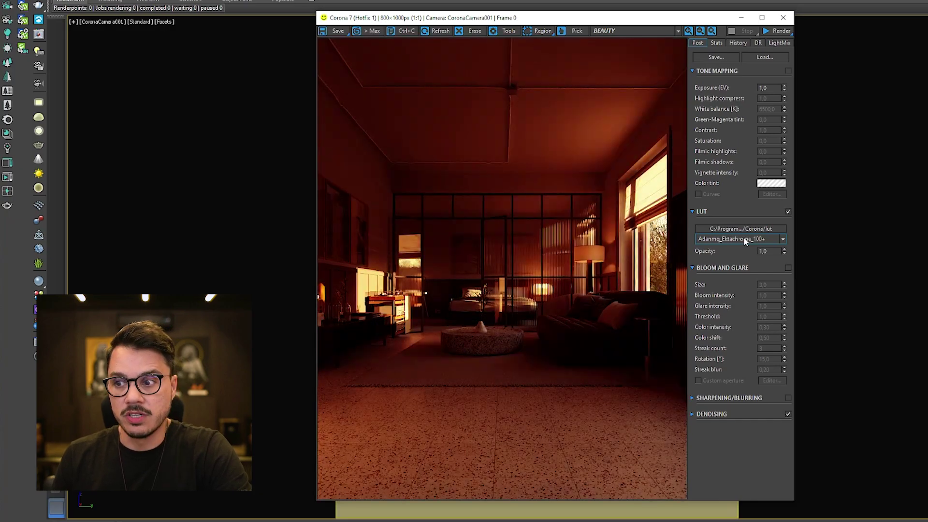
Step: Compare the Adanmq Ektachrome 100, 100+, 400x and 64t LUT presets on the interior render
{"action": "key", "text": "Up"}
{"action": "key", "text": "Down"}
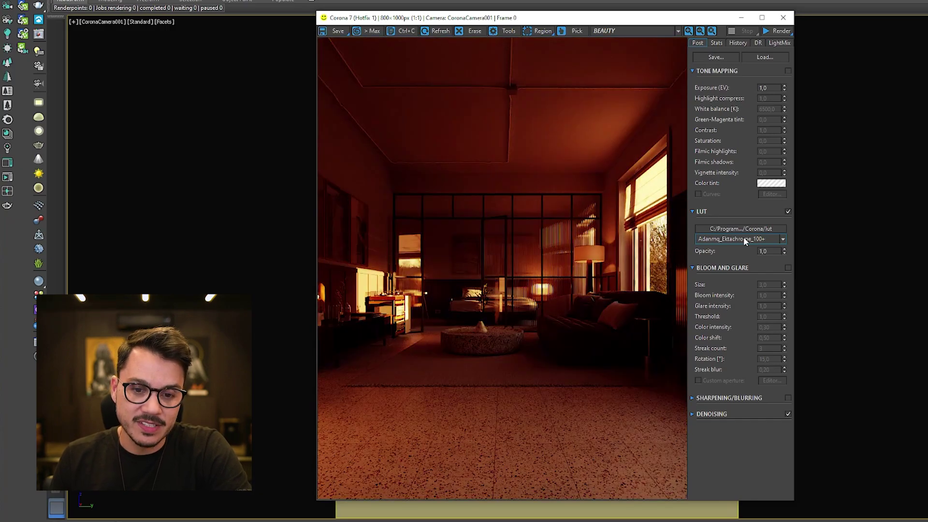
{"action": "key", "text": "Up"}
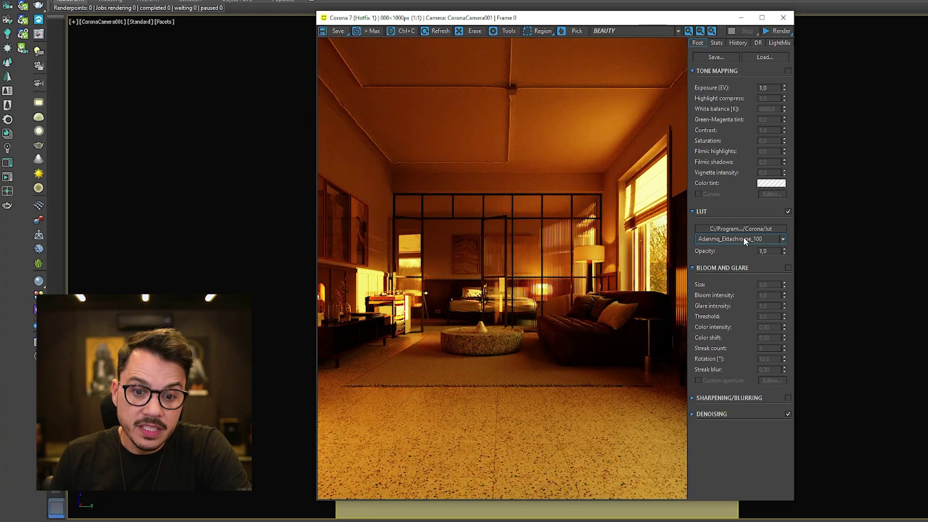
{"action": "key", "text": "Down"}
{"action": "key", "text": "Down"}
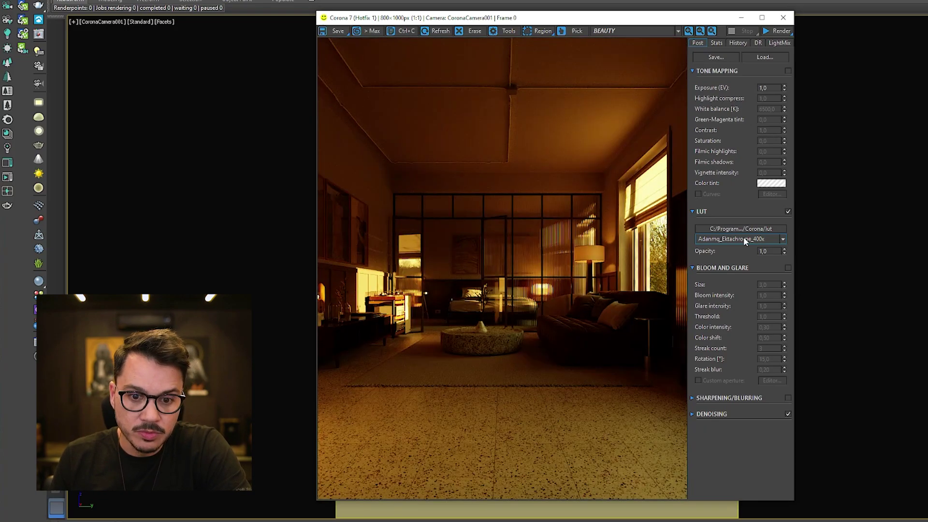
{"action": "key", "text": "Down"}
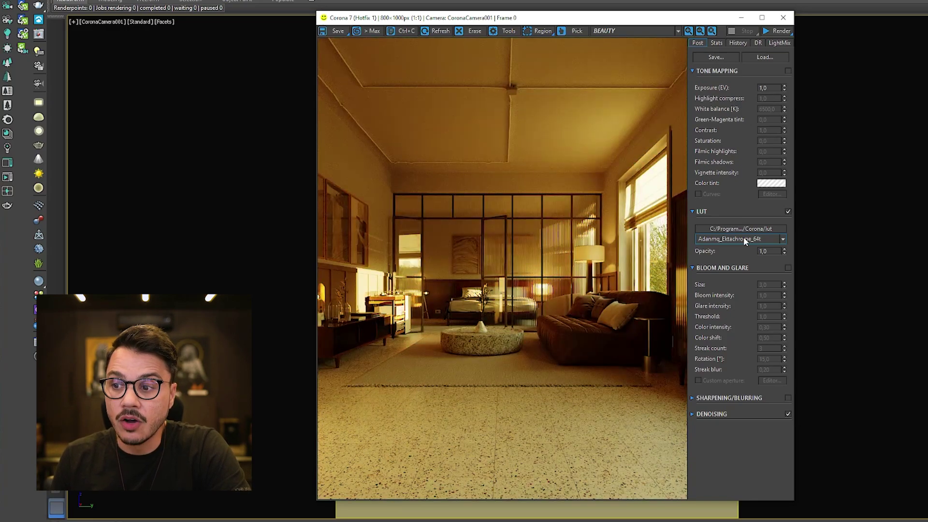
Step: Compare the Adanmq_Ektachrome_64t LUT with the neighbouring presets in the list
{"action": "key", "text": "Down"}
{"action": "key", "text": "Up"}
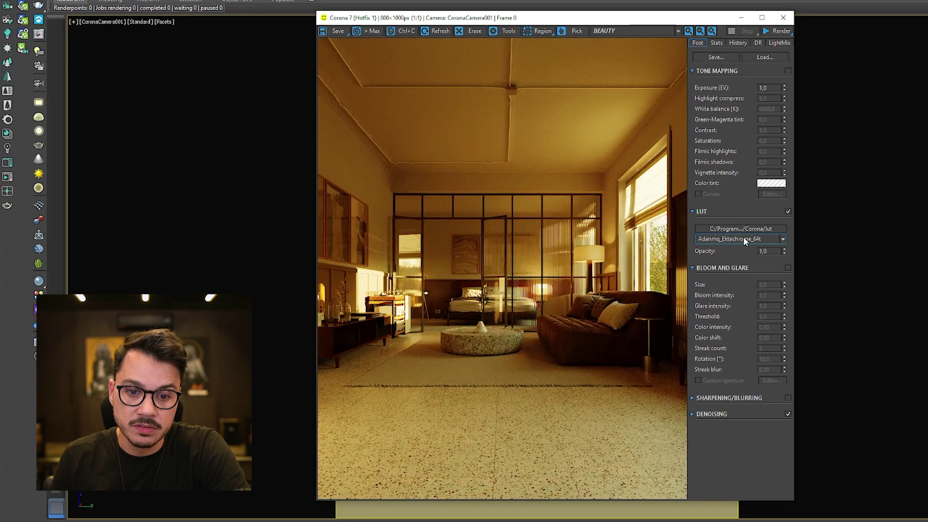
{"action": "key", "text": "Down"}
{"action": "key", "text": "Down"}
{"action": "key", "text": "Up"}
{"action": "key", "text": "Up"}
{"action": "key", "text": "Up"}
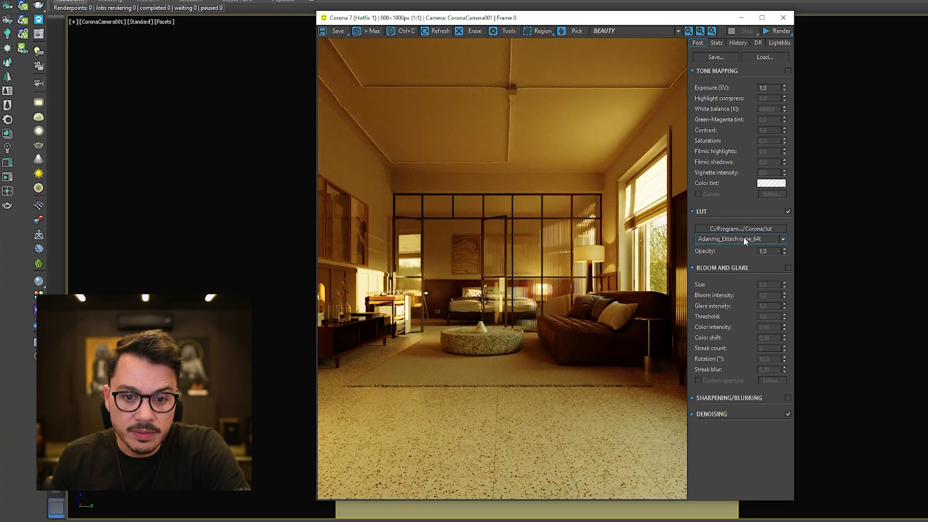
{"action": "key", "text": "Down"}
{"action": "key", "text": "Up"}
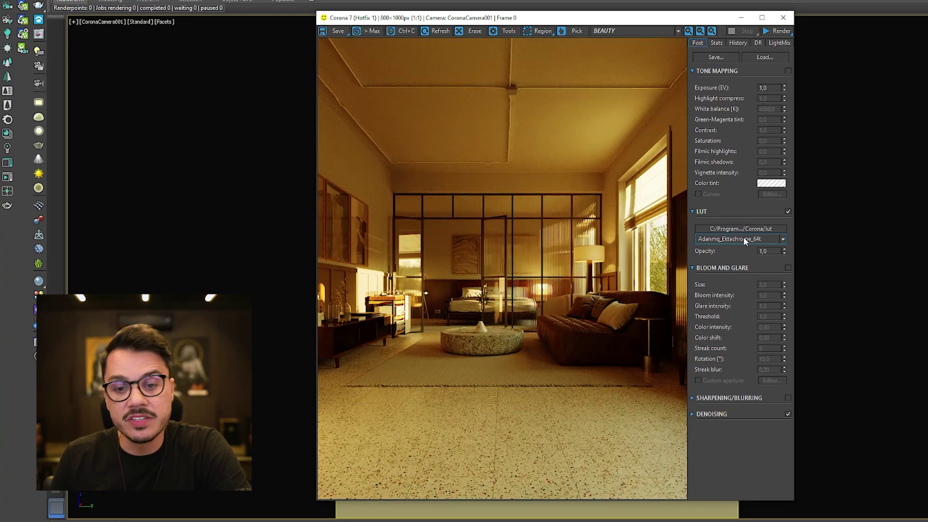
Step: Preview the Adanmq Ektachrome e100s and F-series LUT presets, including Adanmq_F250, on the render
{"action": "key", "text": "Down"}
{"action": "key", "text": "Down"}
{"action": "key", "text": "Down"}
{"action": "key", "text": "Down"}
{"action": "key", "text": "Down"}
{"action": "key", "text": "Down"}
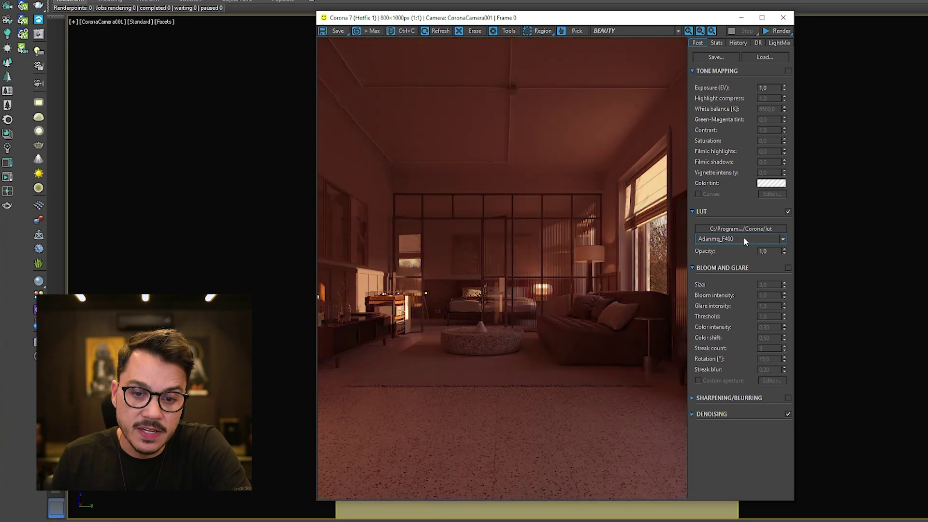
{"action": "key", "text": "Up"}
{"action": "key", "text": "Up"}
{"action": "key", "text": "Up"}
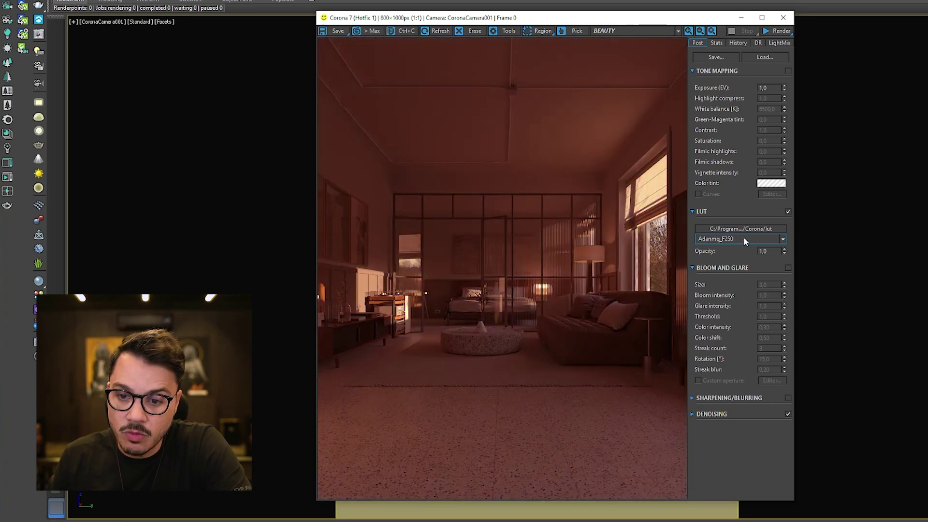
{"action": "key", "text": "Down"}
{"action": "key", "text": "Down"}
{"action": "key", "text": "Down"}
{"action": "key", "text": "Down"}
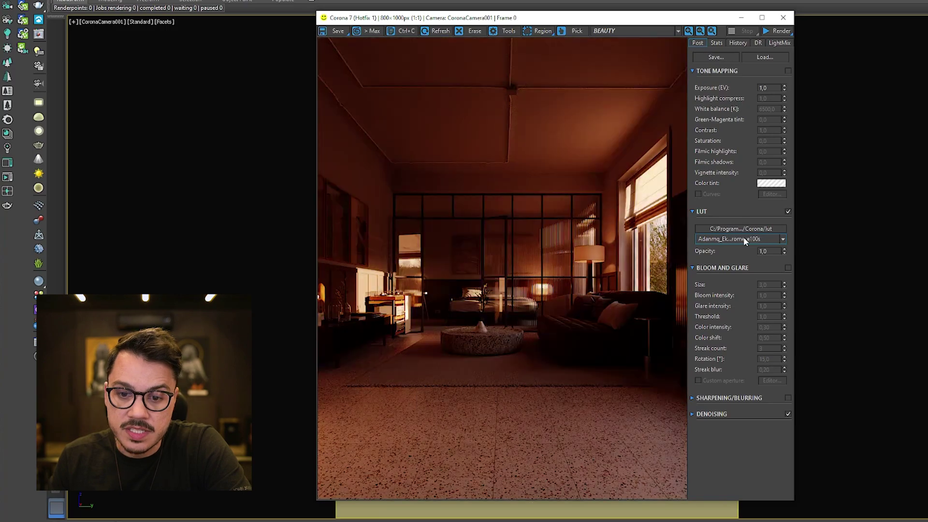
Step: Preview the Adanmq Fuji LUT presets, from Fuji Astia 100 to Fuji Vivid 8543
{"action": "key", "text": "Down"}
{"action": "key", "text": "Down"}
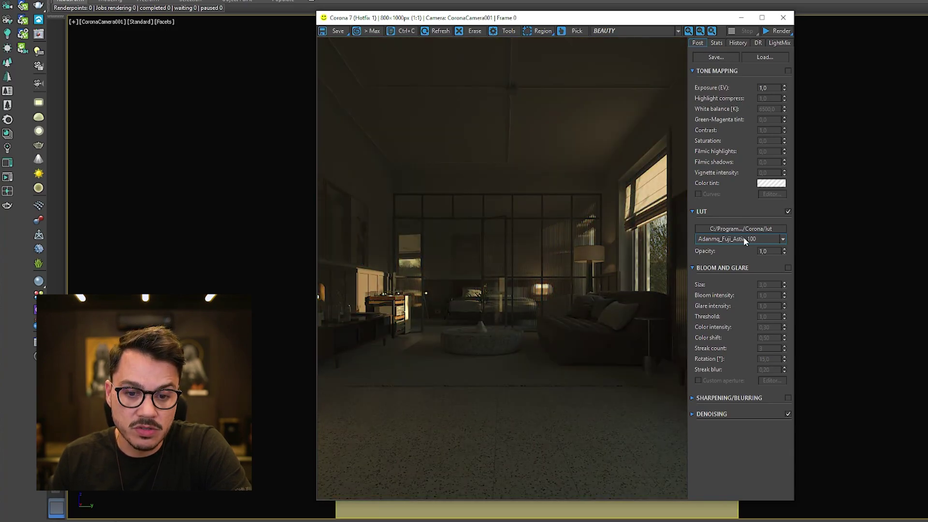
{"action": "key", "text": "Down"}
{"action": "key", "text": "Down"}
{"action": "key", "text": "Down"}
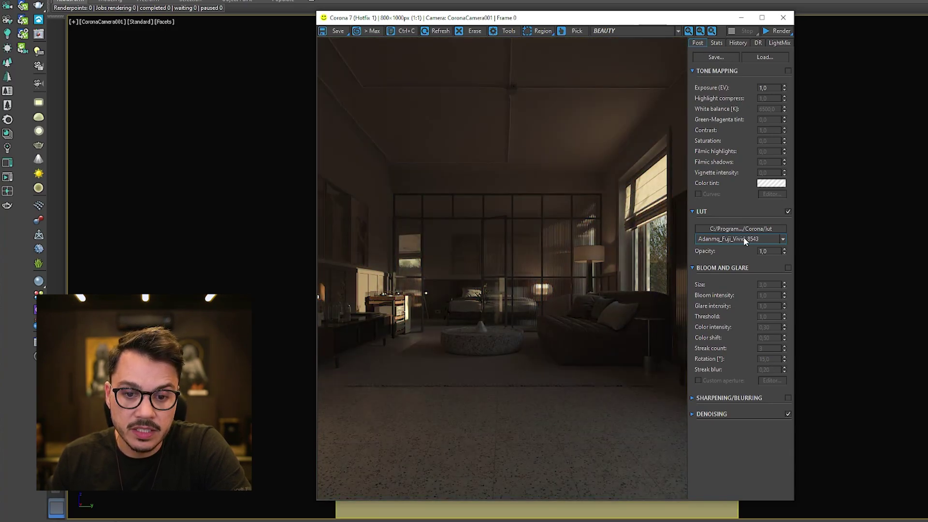
Step: Preview the Adanmq Kodachrome, Kodak TriX and Portra LUT presets on the render
{"action": "key", "text": "Down"}
{"action": "key", "text": "Down"}
{"action": "key", "text": "Down"}
{"action": "key", "text": "Down"}
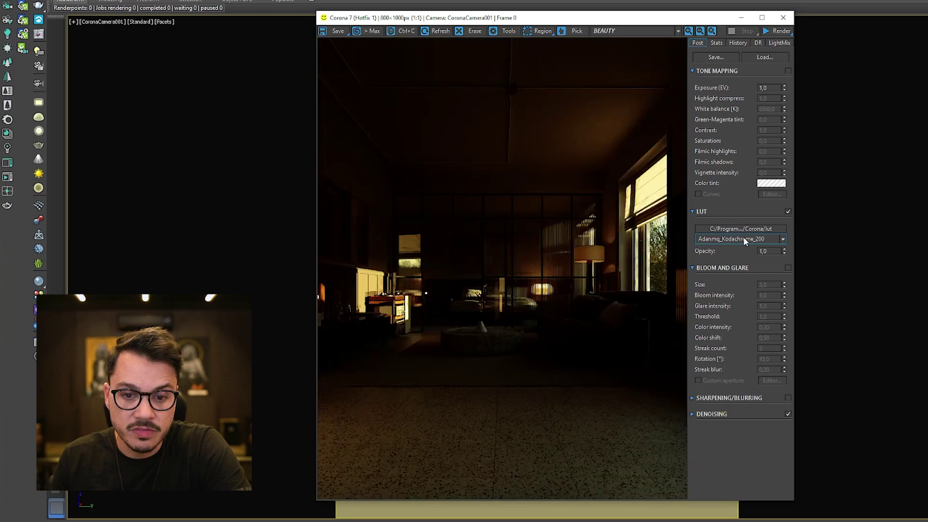
{"action": "key", "text": "Down"}
{"action": "key", "text": "Down"}
{"action": "key", "text": "Down"}
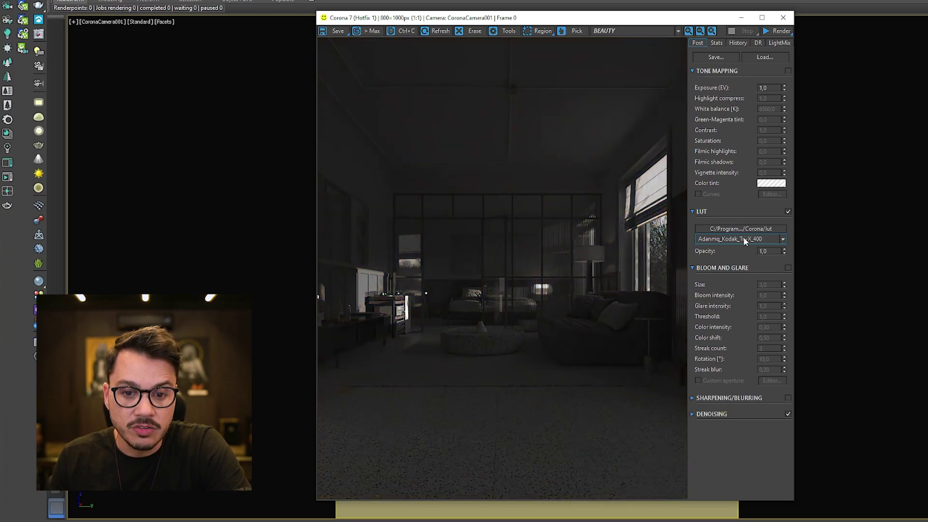
{"action": "key", "text": "Down"}
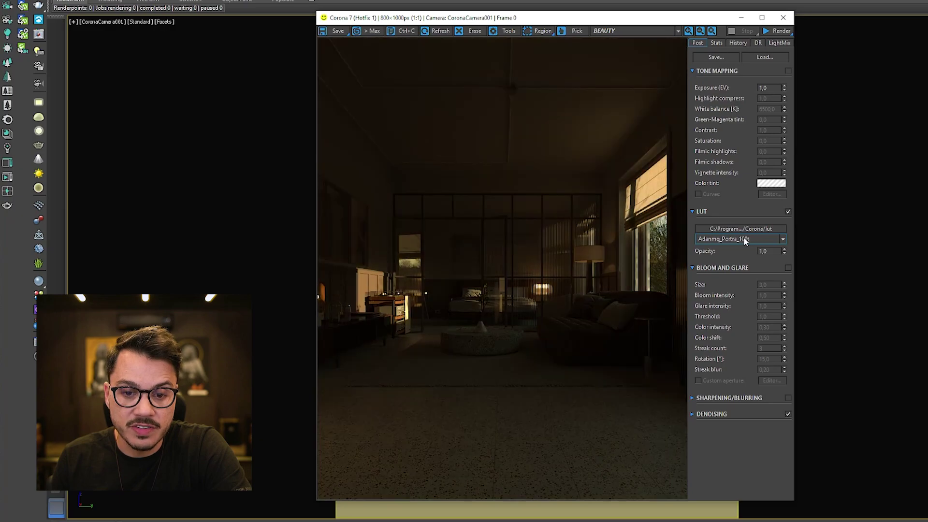
Step: Preview the LUT presets from the rest of the Portra series through the GroundControl set and beyond
{"action": "key", "text": "Down"}
{"action": "key", "text": "Down"}
{"action": "key", "text": "Down"}
{"action": "key", "text": "Down"}
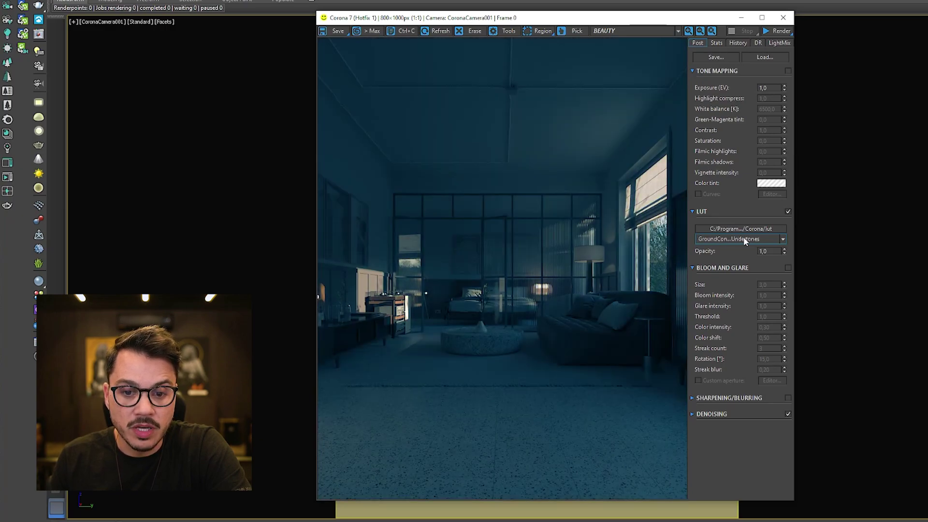
{"action": "key", "text": "Down"}
{"action": "key", "text": "Down"}
{"action": "key", "text": "Down"}
{"action": "key", "text": "Down"}
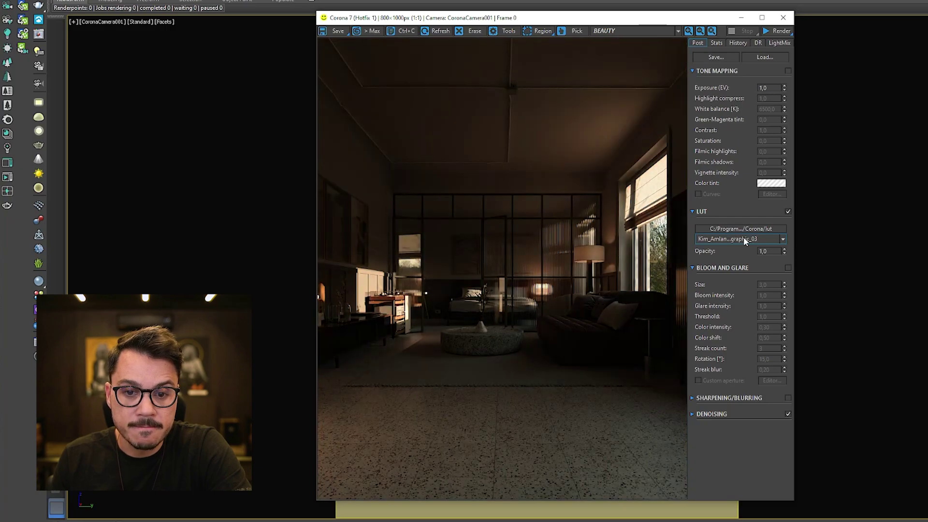
Step: Go back through the LUT presets and apply Adanmq_Ektachrome_64t to the render
{"action": "key", "text": "Up"}
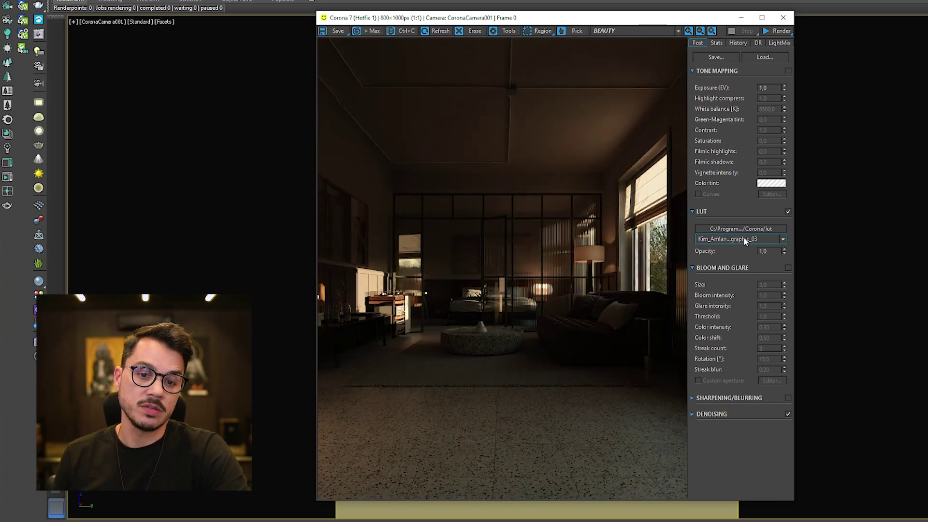
{"action": "key", "text": "Up"}
{"action": "key", "text": "Up"}
{"action": "key", "text": "Up"}
{"action": "key", "text": "Up"}
{"action": "key", "text": "Up"}
{"action": "key", "text": "Up"}
{"action": "key", "text": "Up"}
{"action": "key", "text": "Up"}
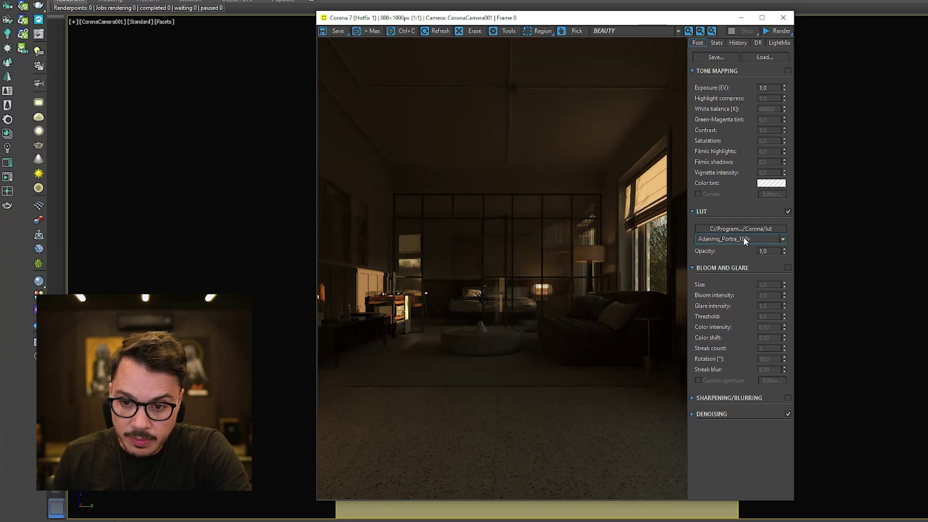
{"action": "key", "text": "Up"}
{"action": "key", "text": "Up"}
{"action": "key", "text": "Up"}
{"action": "key", "text": "Up"}
{"action": "key", "text": "Up"}
{"action": "key", "text": "Up"}
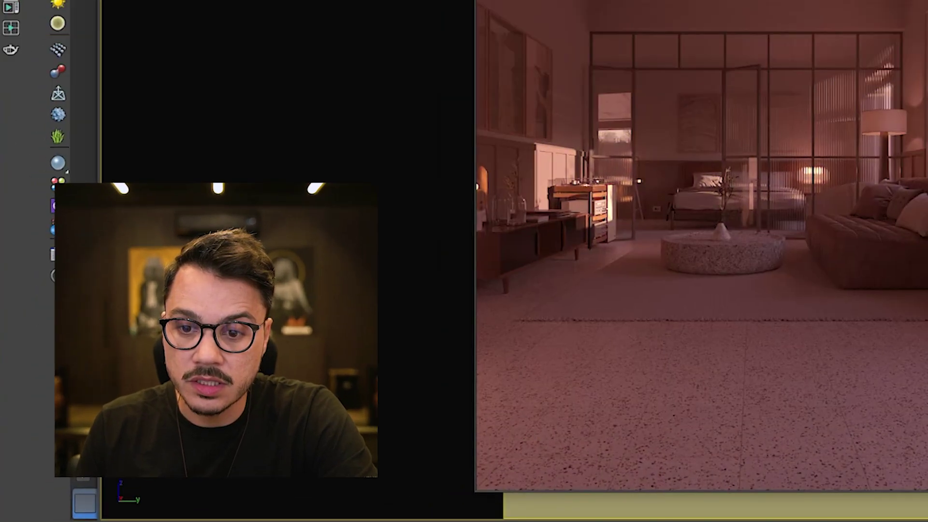
{"action": "key", "text": "Up"}
{"action": "key", "text": "Up"}
{"action": "key", "text": "Up"}
{"action": "key", "text": "Up"}
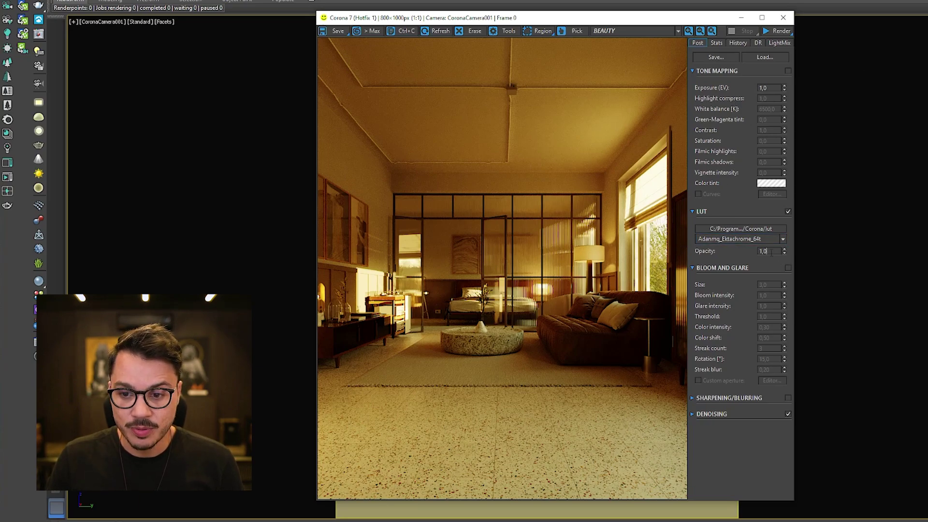
Step: Set the LUT opacity to 0,5 and toggle the LUT to compare its effect on the render
{"action": "left_click_drag", "start_coordinate": [771, 252], "coordinate": [751, 250]}
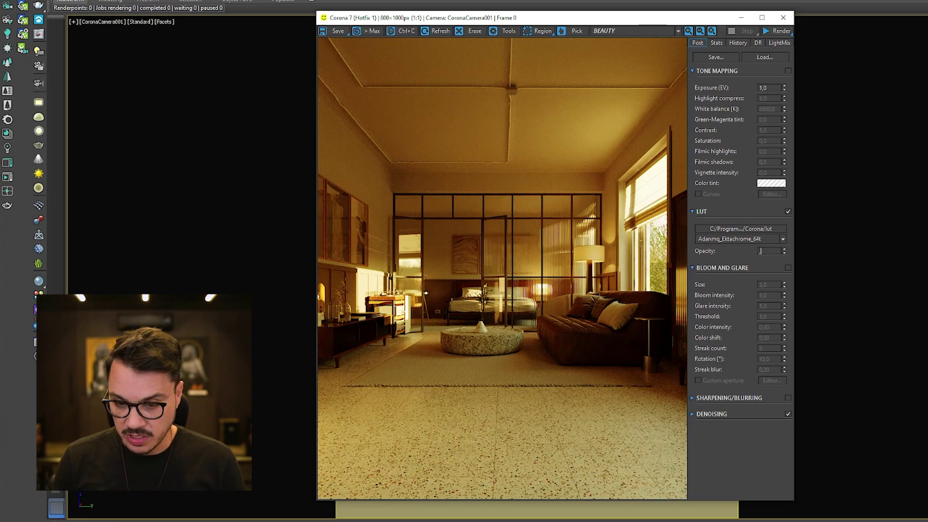
{"action": "type", "text": "0,5"}
{"action": "key", "text": "Return"}
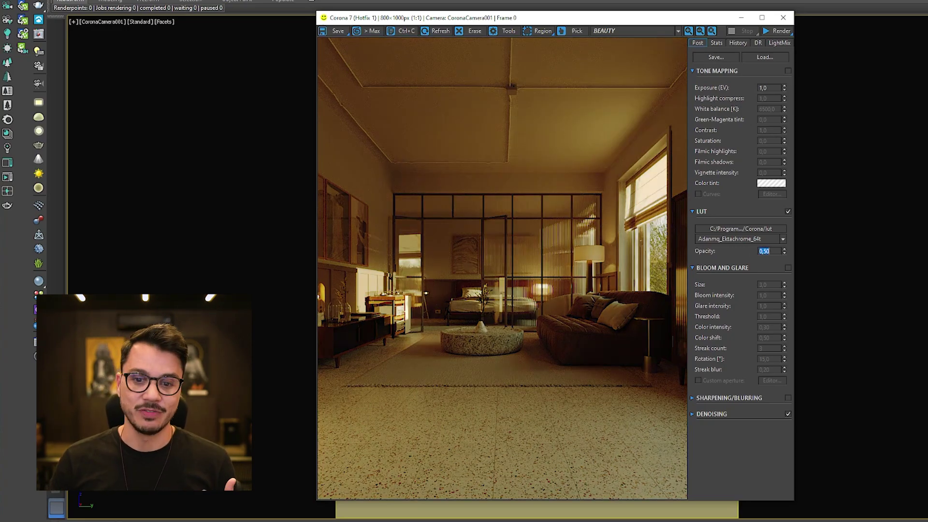
{"action": "left_click", "coordinate": [788, 211]}
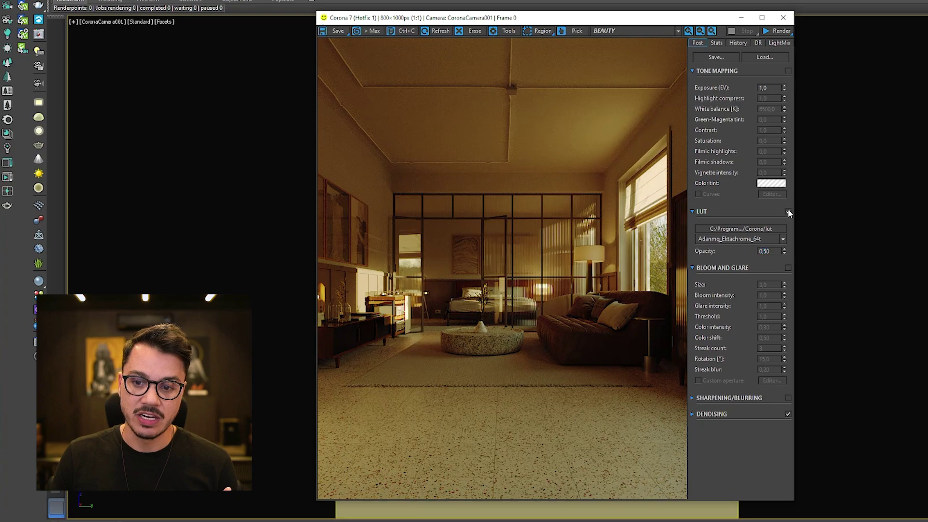
Step: Keep the LUT enabled, turn on tone mapping, and raise the exposure to 2 EV and up to 3 EV
{"action": "left_click", "coordinate": [788, 212]}
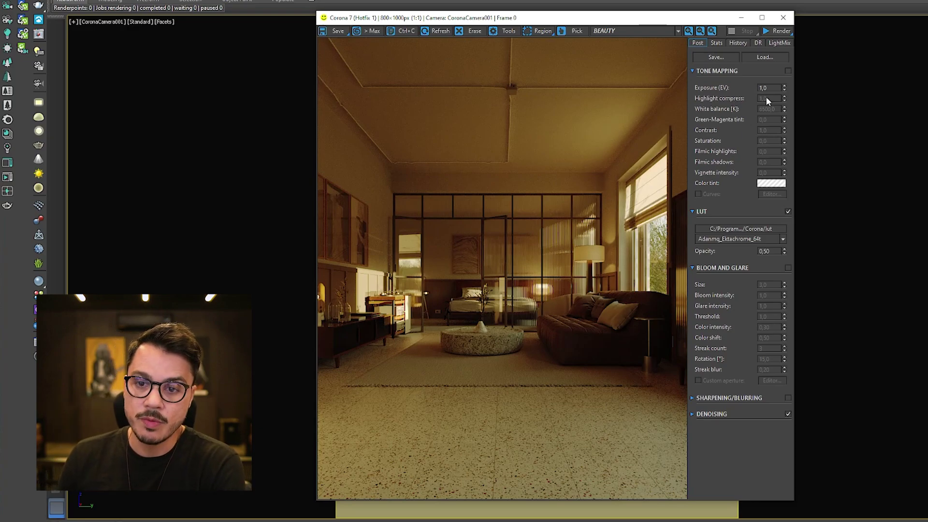
{"action": "left_click", "coordinate": [788, 71]}
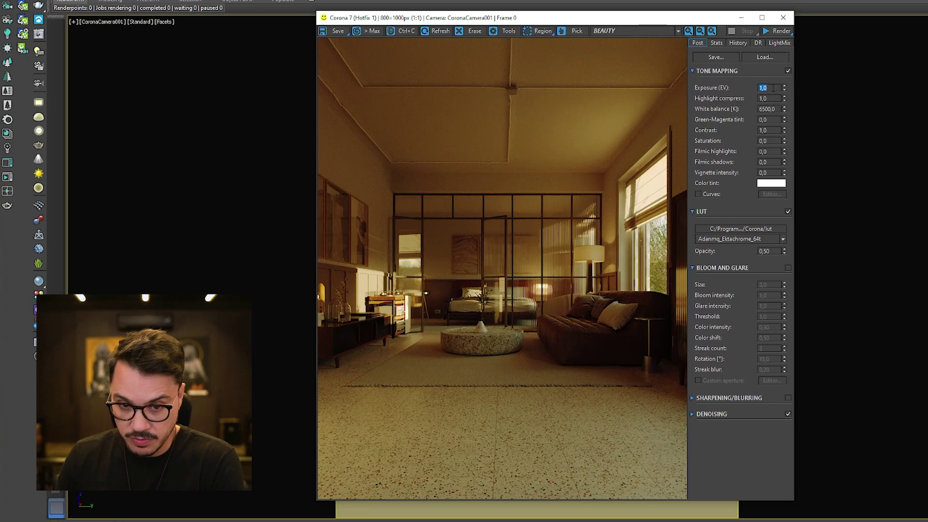
{"action": "type", "text": "2"}
{"action": "key", "text": "Return"}
{"action": "type", "text": "3"}
{"action": "key", "text": "Return"}
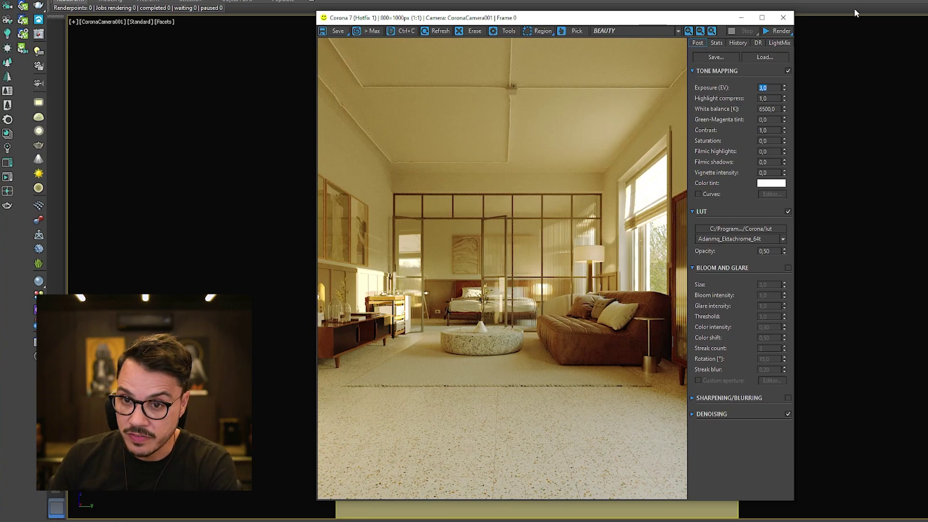
Step: Set the tone mapping highlight compress to 5 and the exposure to 2,5 EV
{"action": "left_click", "coordinate": [777, 98]}
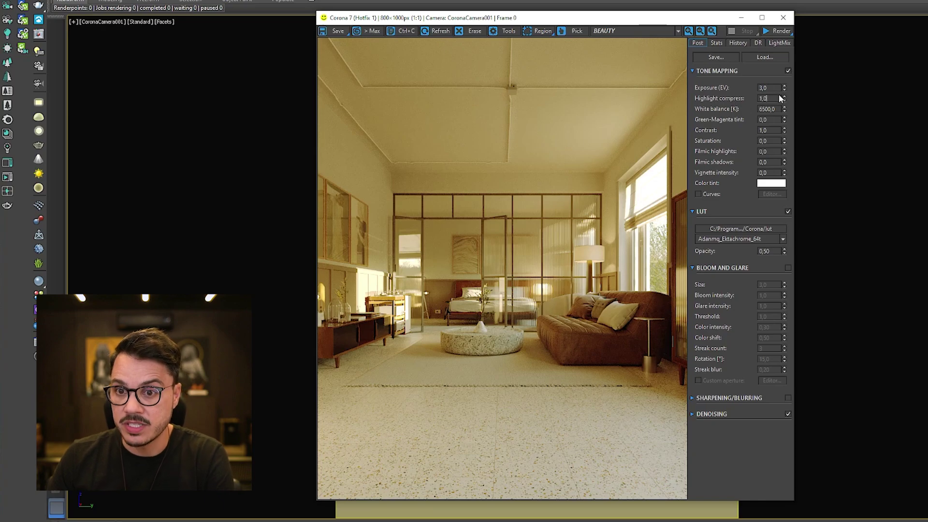
{"action": "double_click", "coordinate": [777, 98]}
{"action": "type", "text": "3"}
{"action": "key", "text": "Return"}
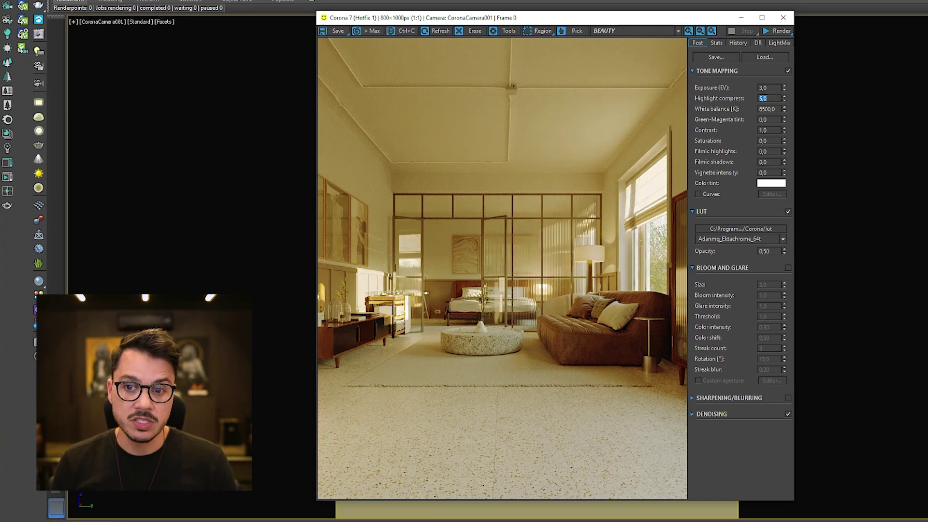
{"action": "double_click", "coordinate": [772, 88]}
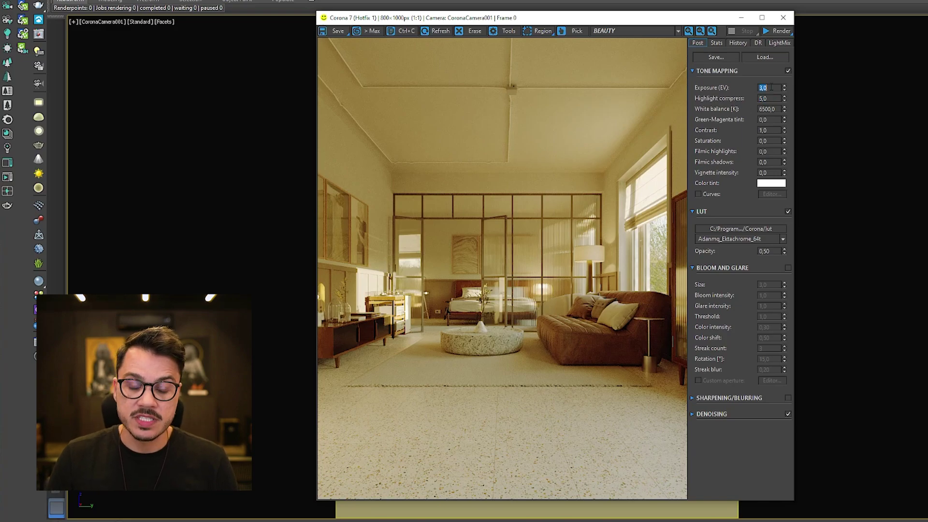
{"action": "key", "text": "Return"}
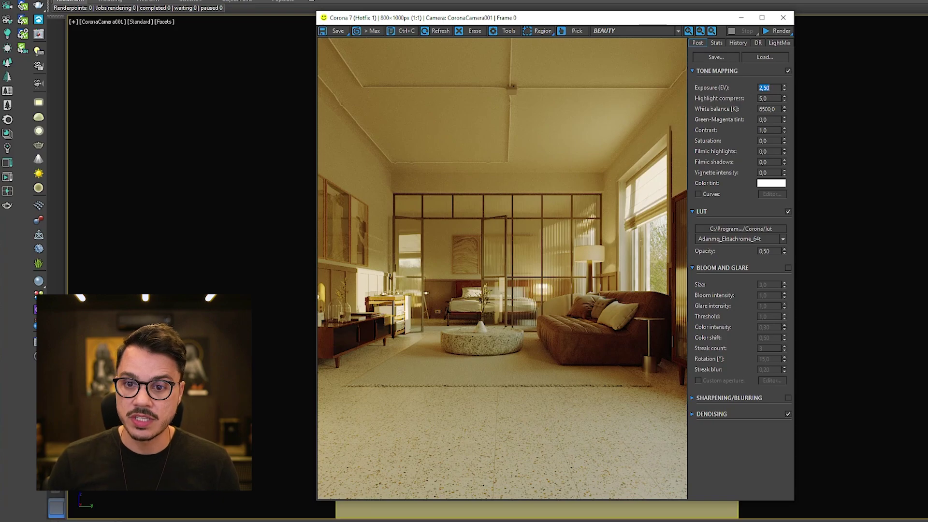
{"action": "left_click", "coordinate": [746, 129]}
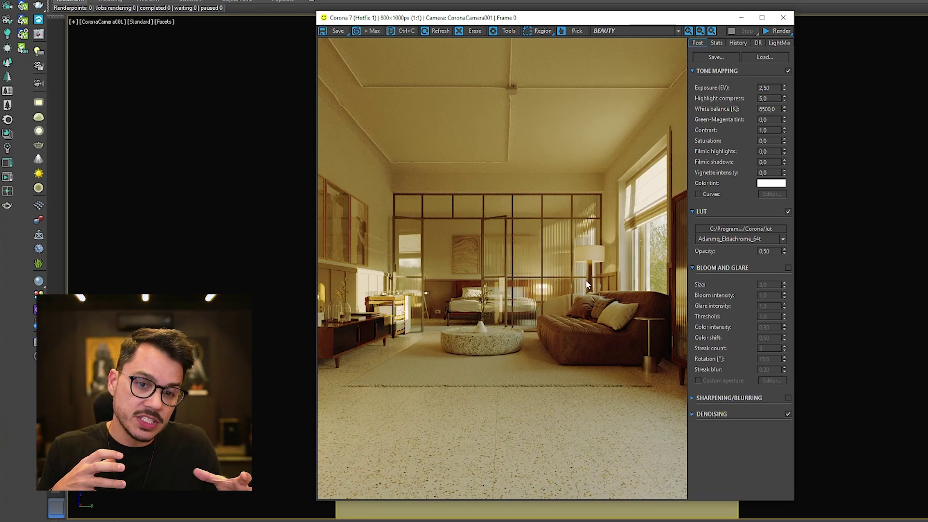
Step: Try white balance values of 5500, 3500, 8500 and 6500 K on the render
{"action": "double_click", "coordinate": [774, 111]}
{"action": "type", "text": "5500"}
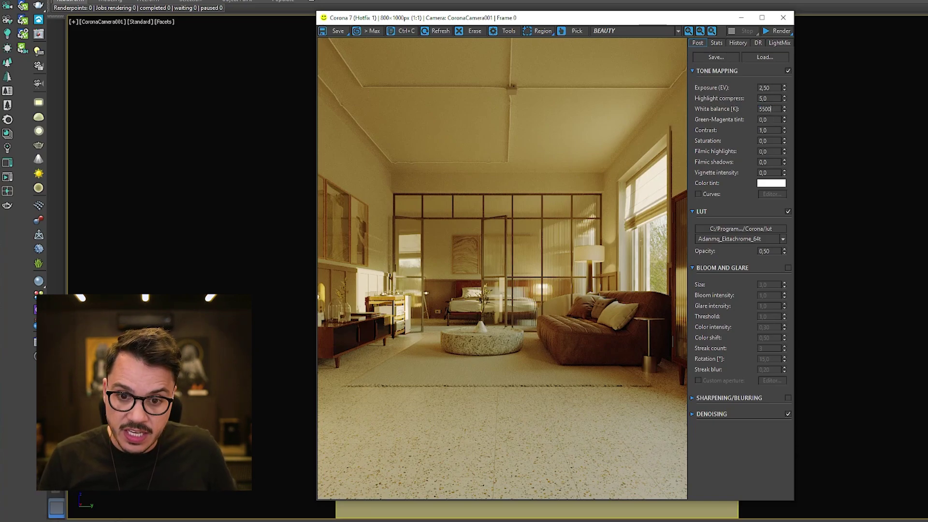
{"action": "key", "text": "Return"}
{"action": "type", "text": "3500"}
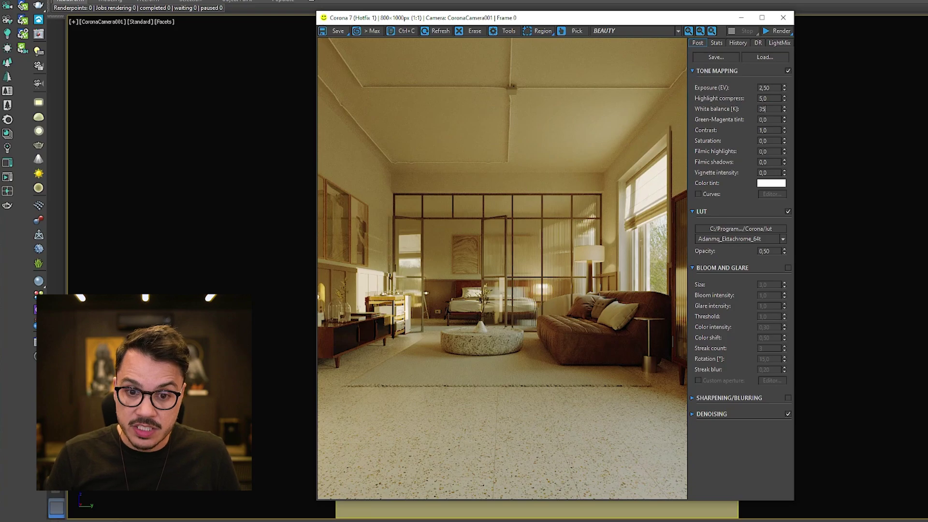
{"action": "key", "text": "Return"}
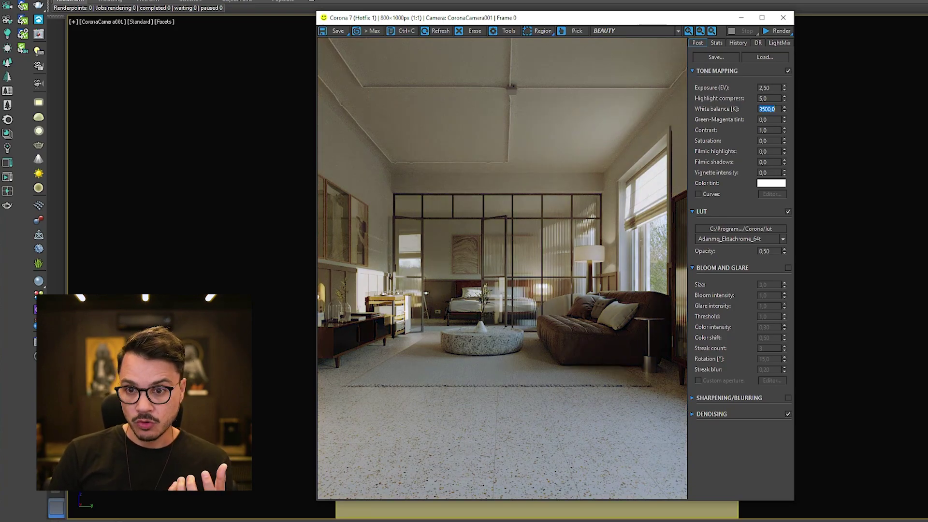
{"action": "type", "text": "8500"}
{"action": "key", "text": "Return"}
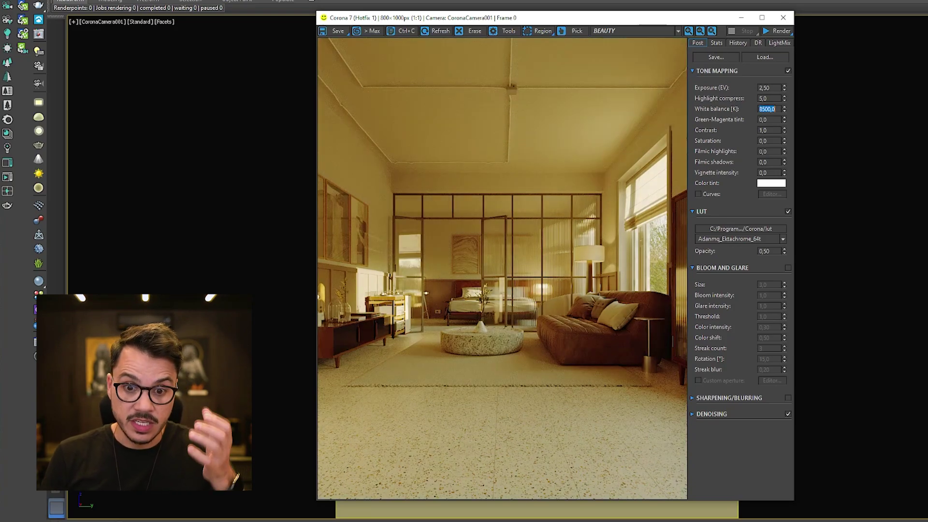
{"action": "type", "text": "650"}
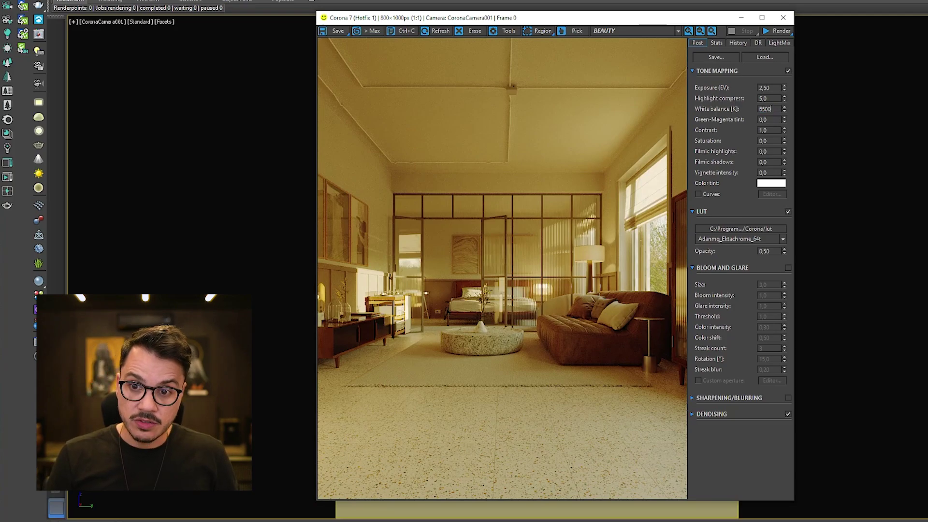
{"action": "type", "text": "0"}
{"action": "key", "text": "Return"}
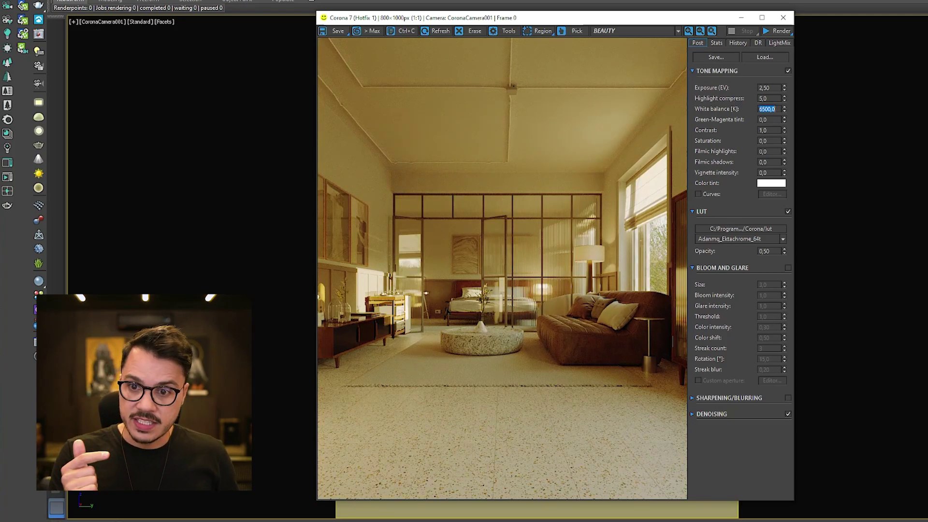
Step: Set the tone mapping white balance to 5000 K
{"action": "type", "text": "500"}
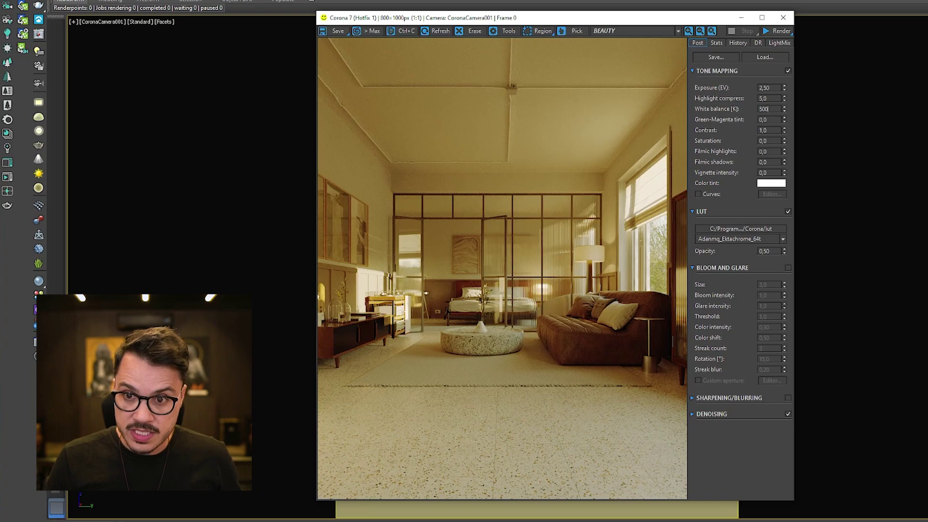
{"action": "type", "text": "0"}
{"action": "key", "text": "Return"}
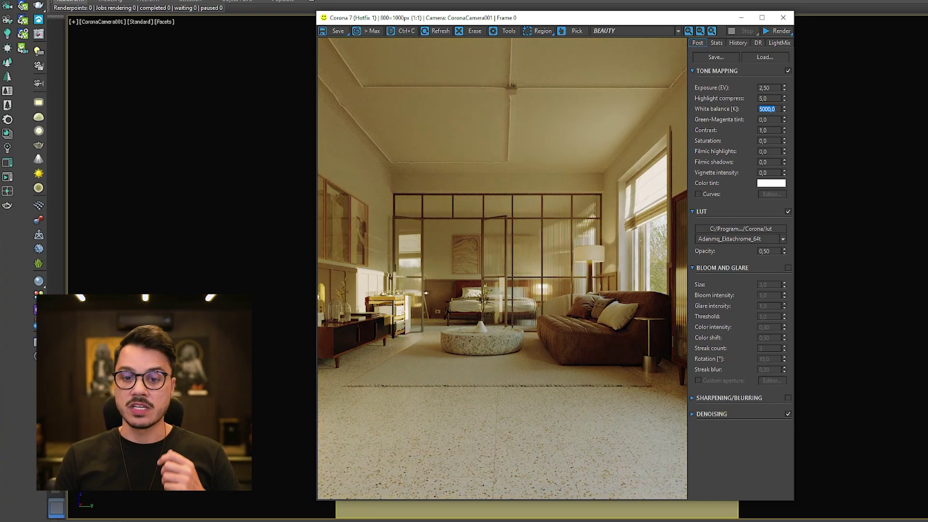
{"action": "left_click", "coordinate": [533, 210]}
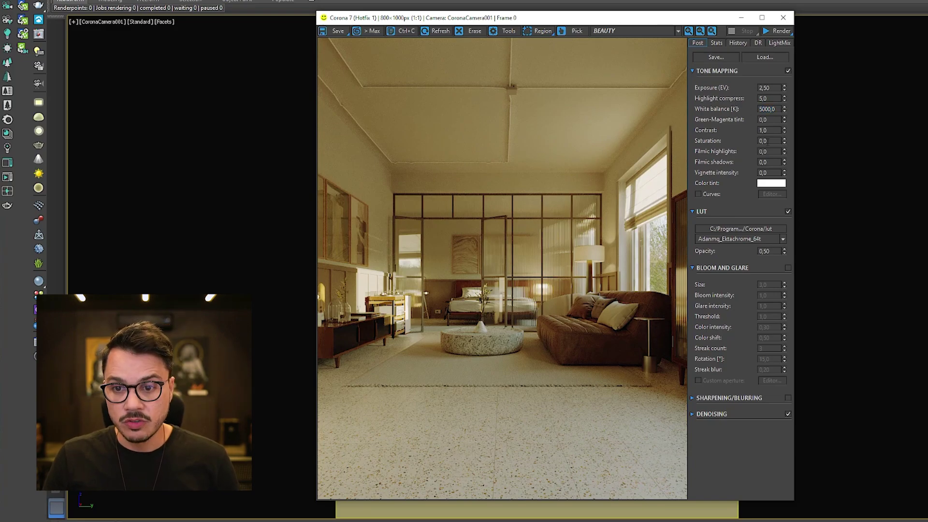
Step: Try tone mapping contrast values of 2, 4 and 1, and settle on a contrast of 2
{"action": "type", "text": "2"}
{"action": "key", "text": "Return"}
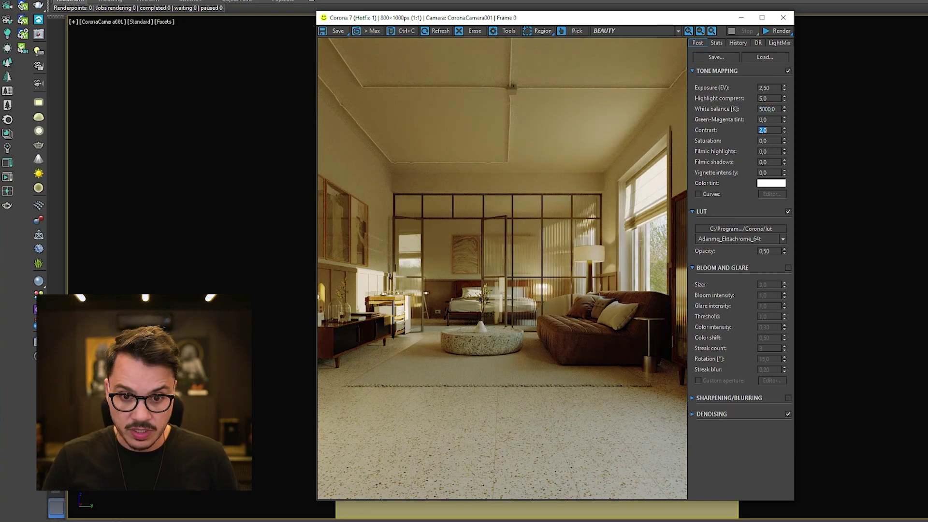
{"action": "type", "text": "4"}
{"action": "key", "text": "Return"}
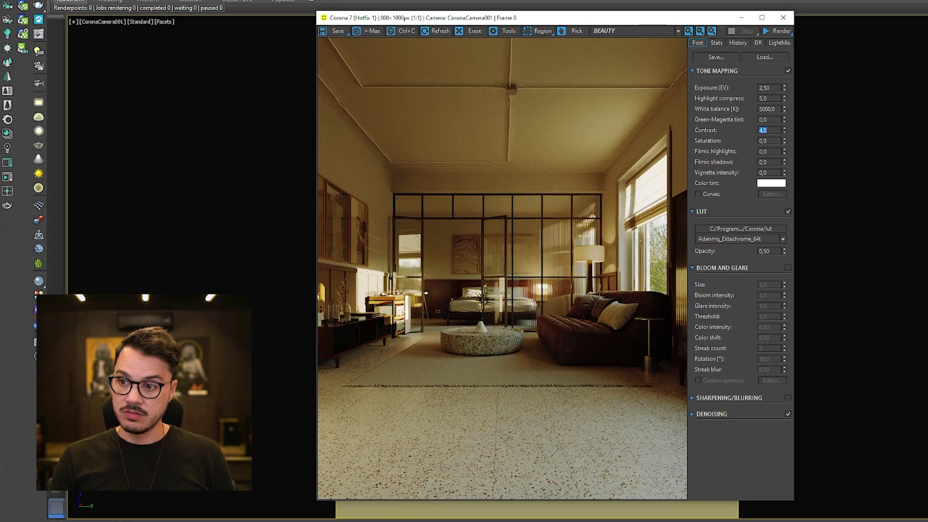
{"action": "type", "text": "1"}
{"action": "key", "text": "Return"}
{"action": "type", "text": "2"}
{"action": "key", "text": "Return"}
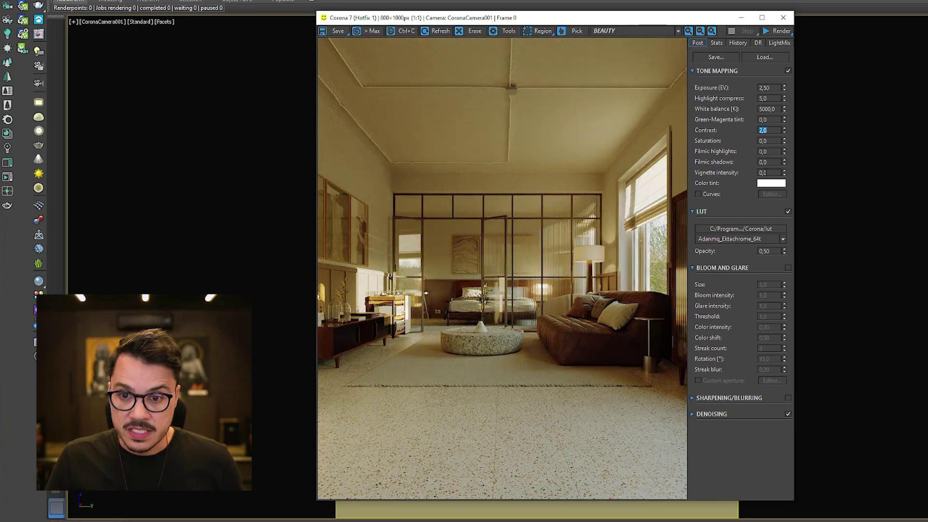
Step: Add a vignette to the render, trying an intensity of 1 and reducing it to 0,8
{"action": "double_click", "coordinate": [774, 172]}
{"action": "type", "text": "1"}
{"action": "key", "text": "Return"}
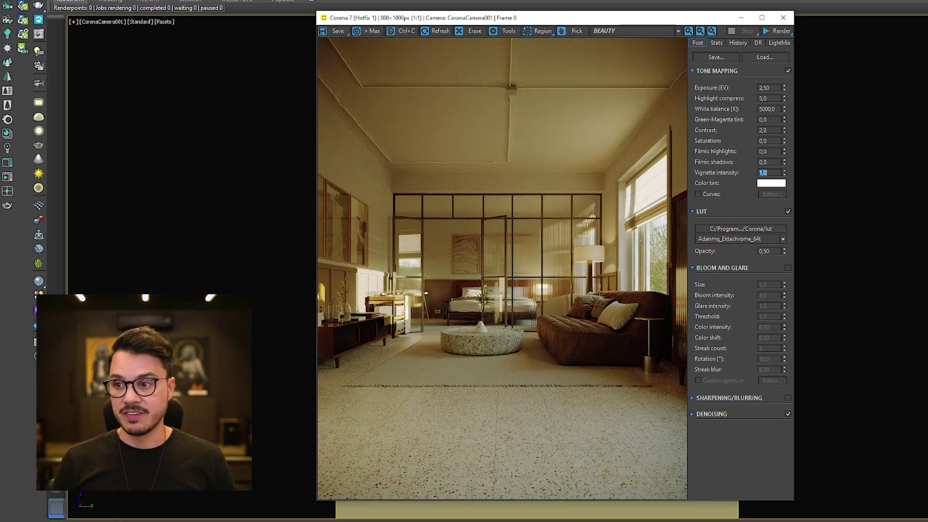
{"action": "type", "text": "0,8"}
{"action": "key", "text": "Return"}
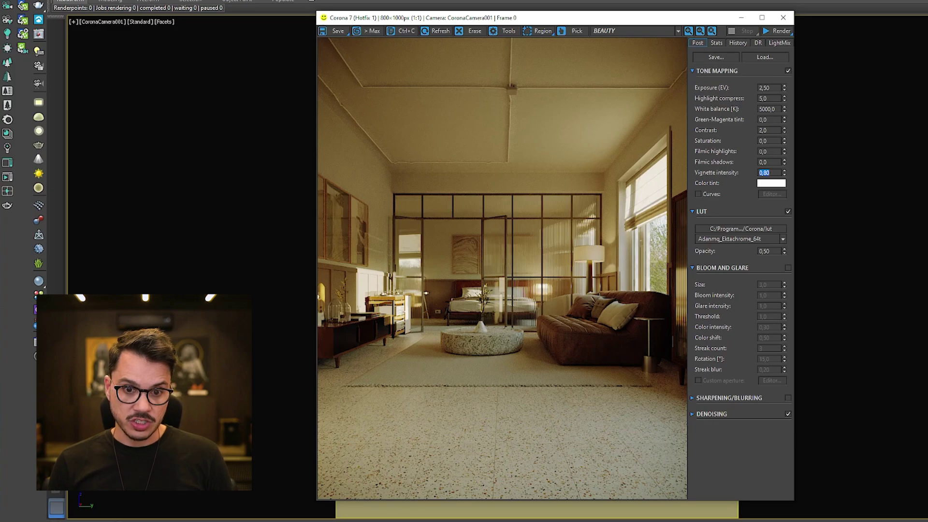
{"action": "left_click", "coordinate": [560, 172]}
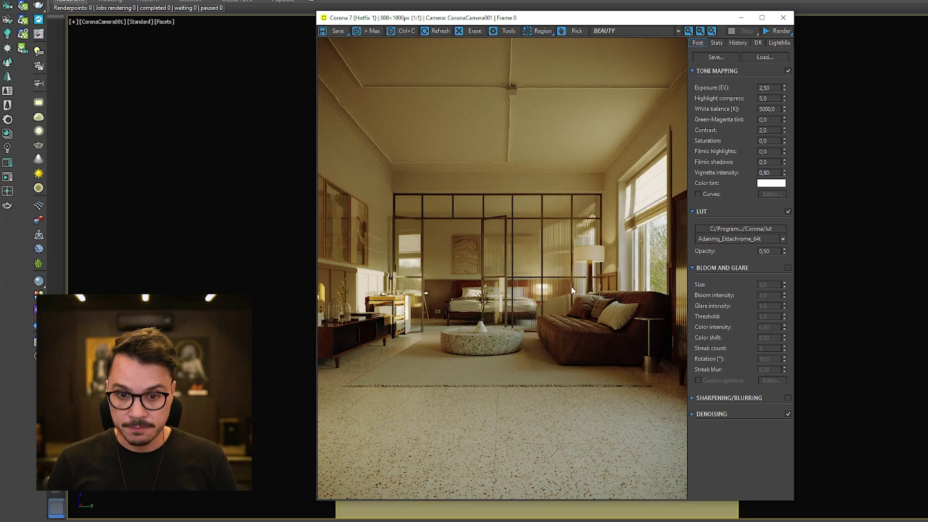
Step: Enable bloom and glare and increase its size through 5 and 10 to 20, checking the glow around the bedroom lamp
{"action": "left_click", "coordinate": [788, 268]}
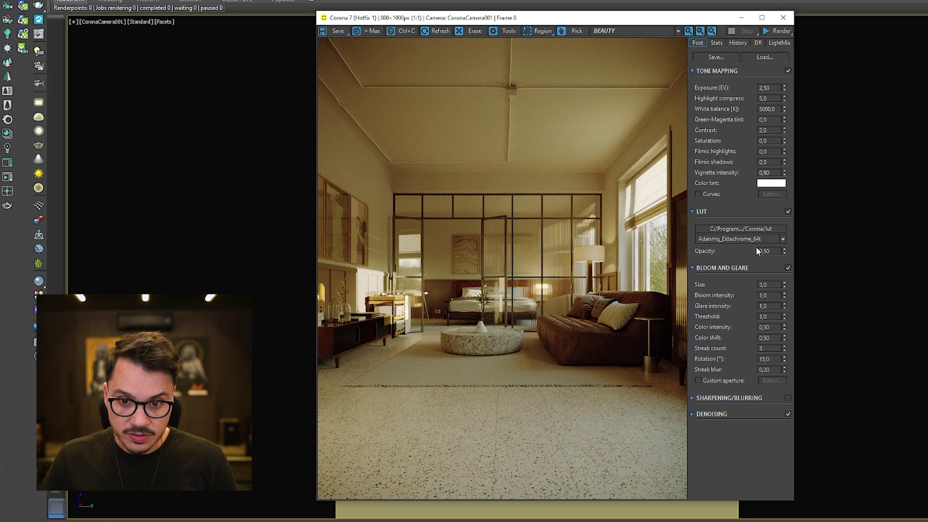
{"action": "scroll", "coordinate": [553, 305], "scroll_direction": "up", "scroll_amount": 2}
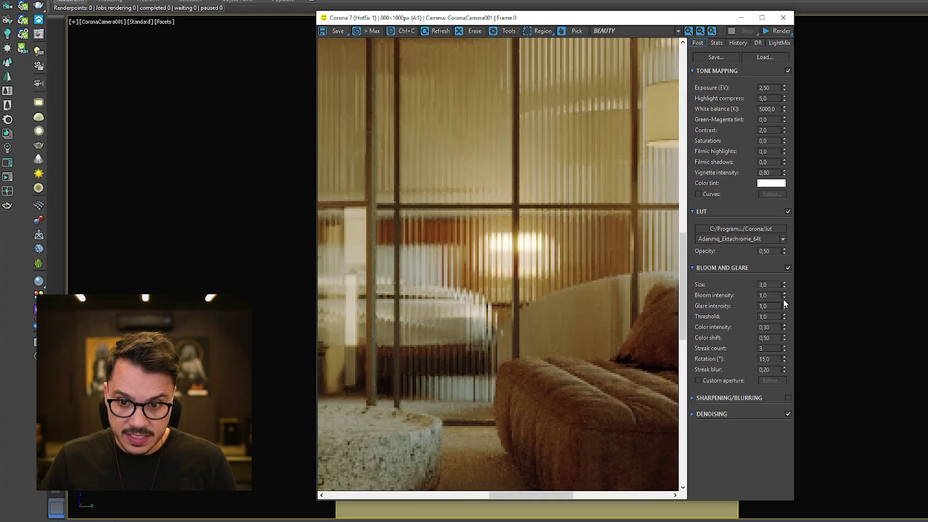
{"action": "double_click", "coordinate": [768, 285]}
{"action": "type", "text": "5"}
{"action": "key", "text": "Return"}
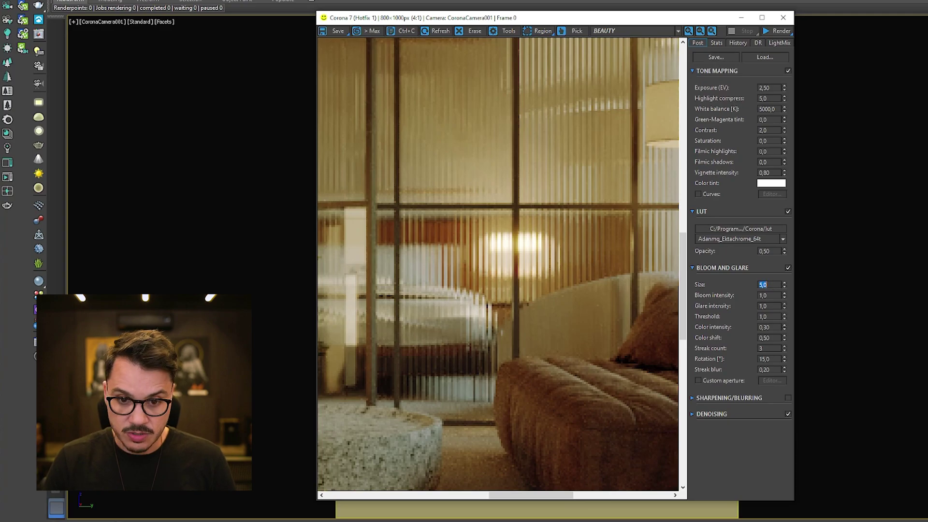
{"action": "type", "text": "10"}
{"action": "key", "text": "Return"}
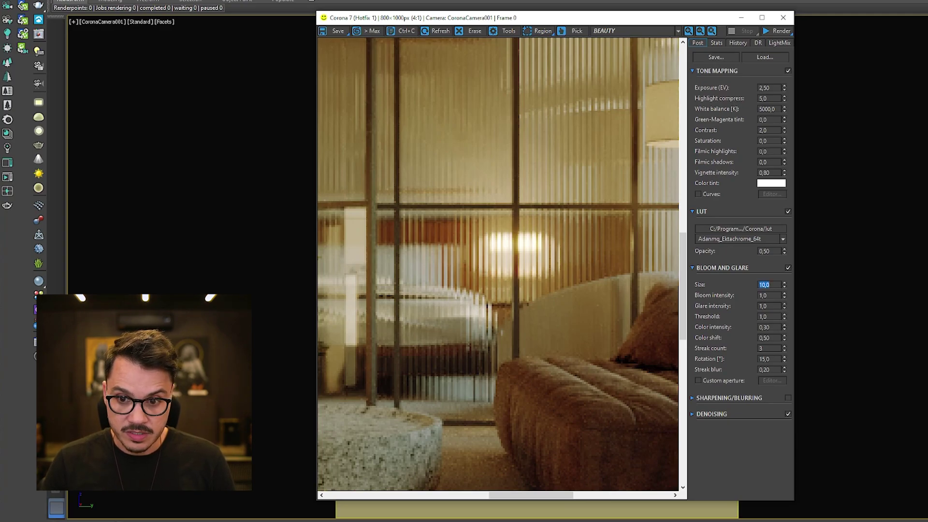
{"action": "type", "text": "20"}
{"action": "key", "text": "Return"}
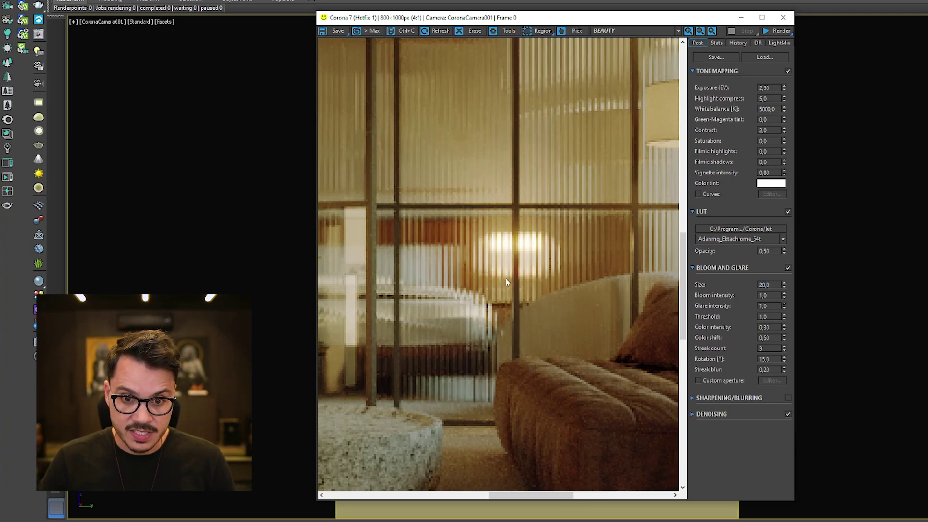
Step: Compare the whole render with a bloom and glare size of 0 against a size of 20
{"action": "scroll", "coordinate": [505, 277], "scroll_direction": "down", "scroll_amount": 3}
{"action": "scroll", "coordinate": [515, 257], "scroll_direction": "up", "scroll_amount": 1}
{"action": "double_click", "coordinate": [768, 284]}
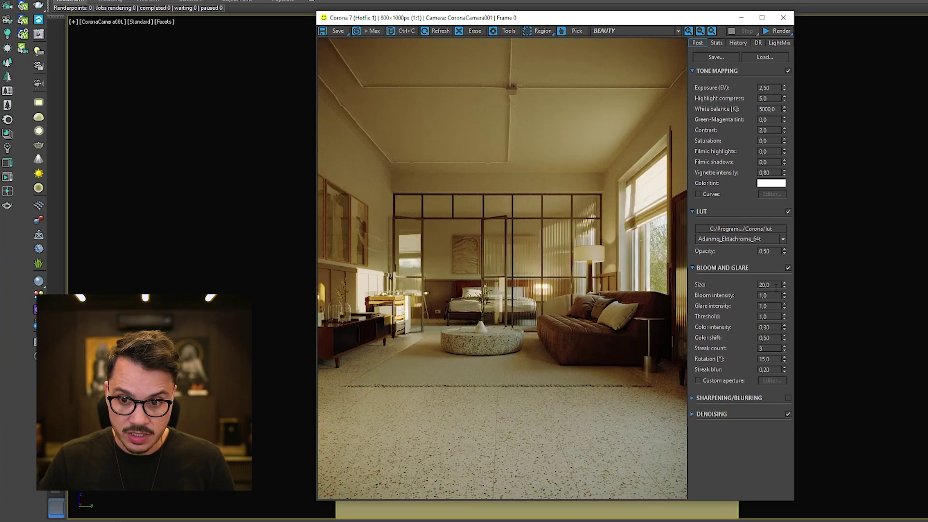
{"action": "type", "text": "0"}
{"action": "key", "text": "Return"}
{"action": "type", "text": "20"}
{"action": "key", "text": "Return"}
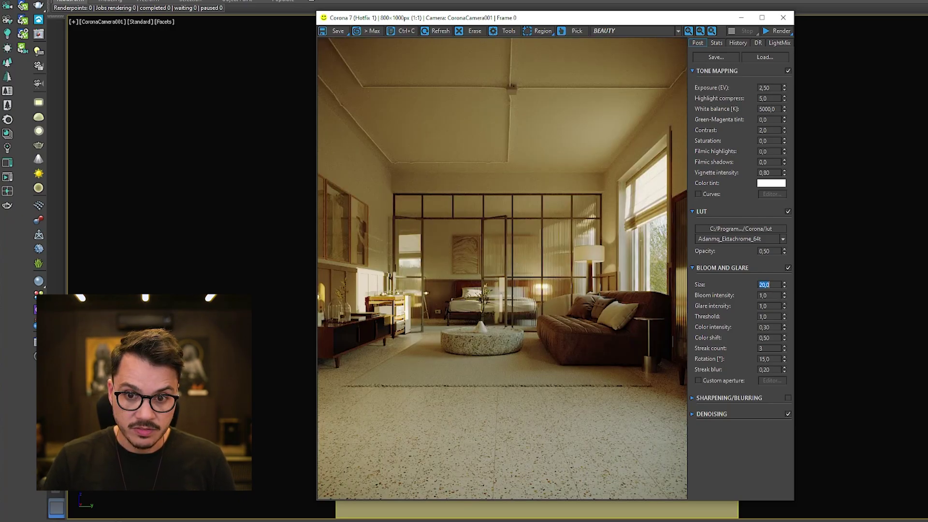
{"action": "type", "text": "0"}
{"action": "key", "text": "Return"}
{"action": "type", "text": "20"}
{"action": "key", "text": "Return"}
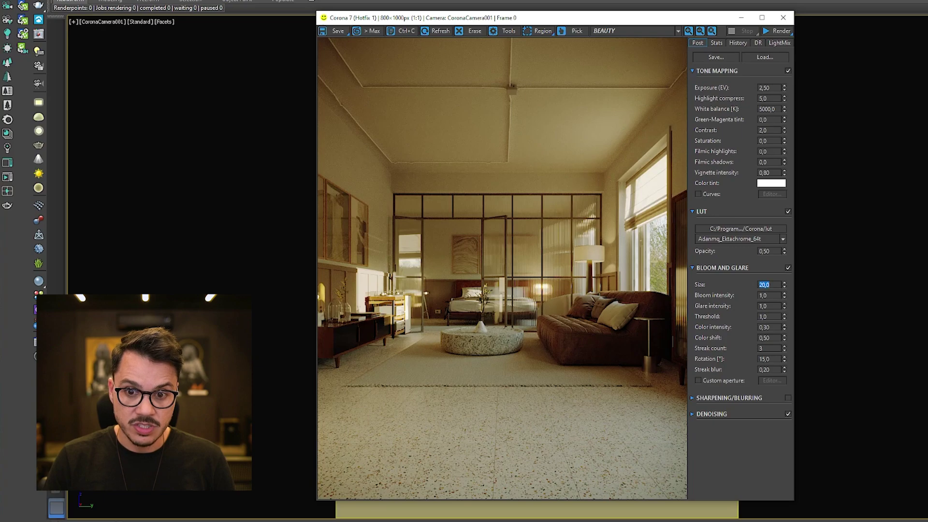
{"action": "left_click", "coordinate": [648, 298]}
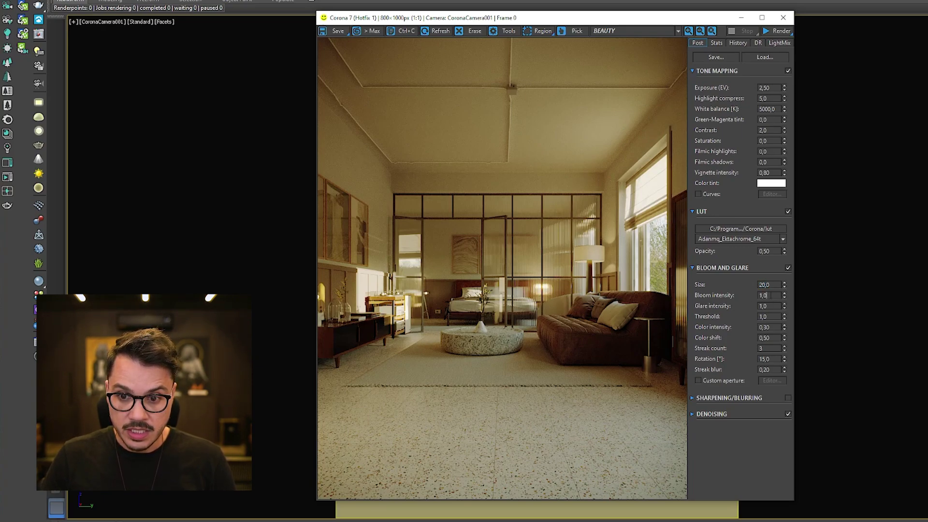
Step: Set the bloom intensity to 2, and expand and enable the sharpening/blurring settings
{"action": "type", "text": "2"}
{"action": "key", "text": "Return"}
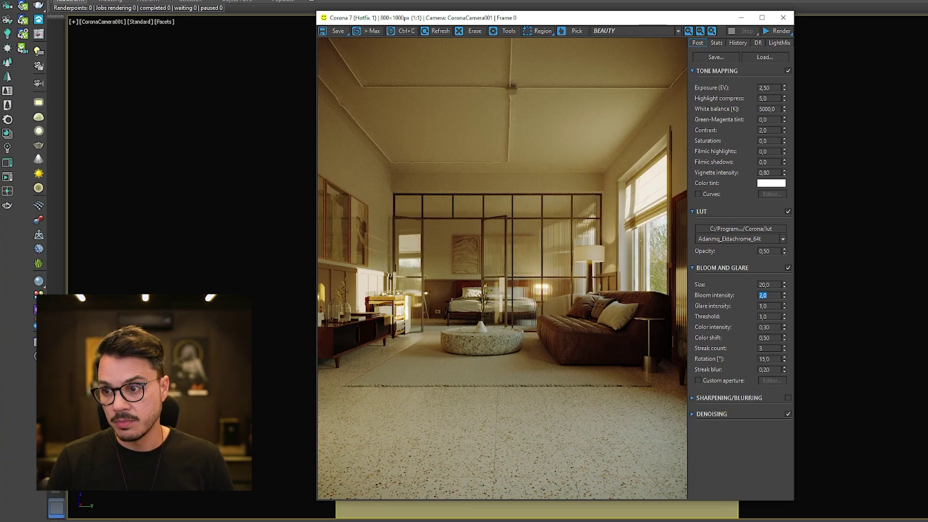
{"action": "left_click", "coordinate": [552, 222]}
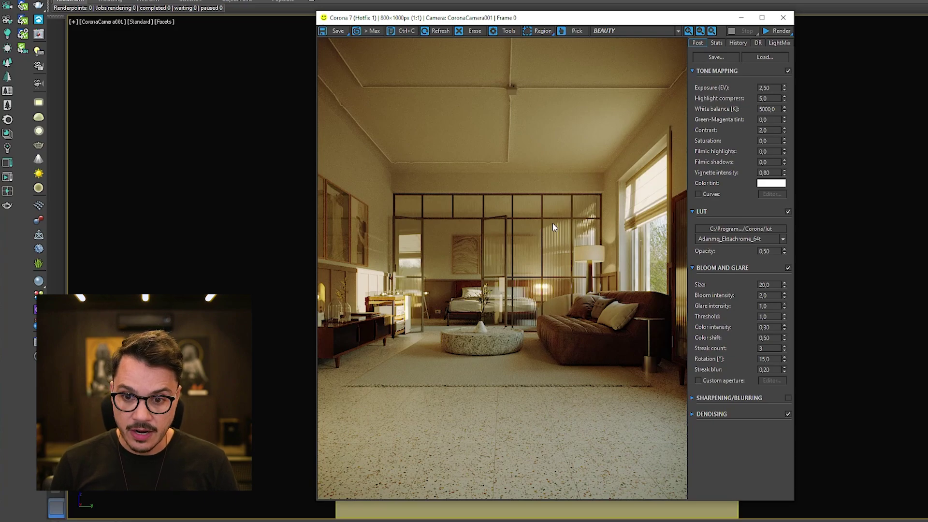
{"action": "left_click", "coordinate": [692, 398]}
{"action": "left_click", "coordinate": [788, 398]}
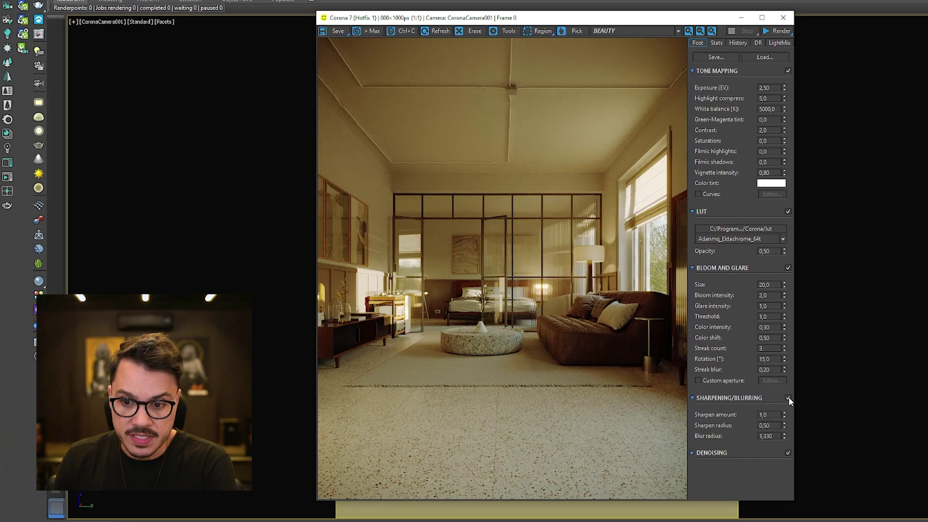
Step: Expand the denoising settings, try a denoise amount of 1, and reduce it to 0,5
{"action": "left_click", "coordinate": [691, 452]}
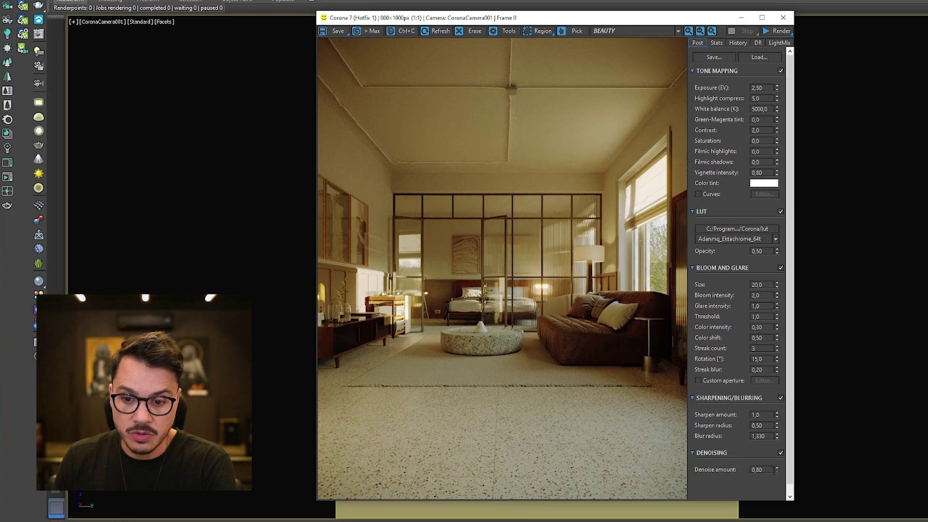
{"action": "left_click_drag", "start_coordinate": [773, 471], "coordinate": [727, 470]}
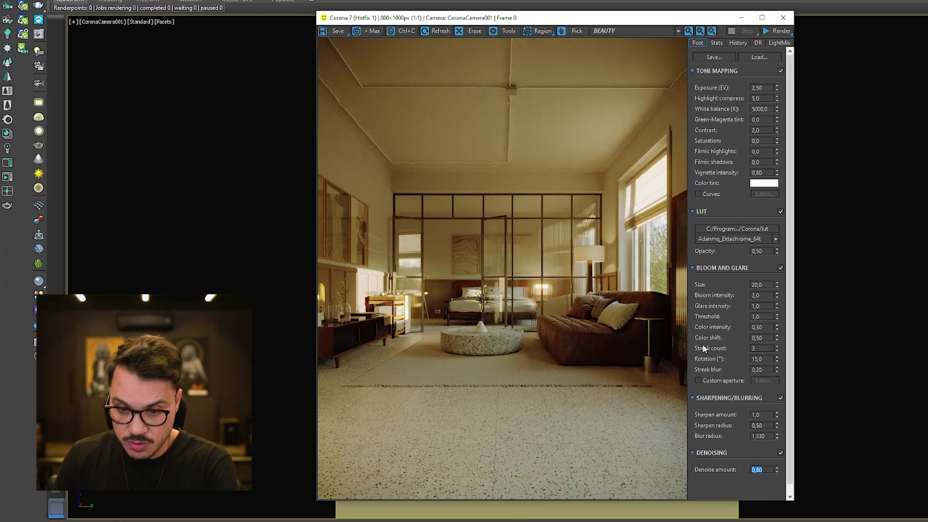
{"action": "type", "text": "1"}
{"action": "key", "text": "Return"}
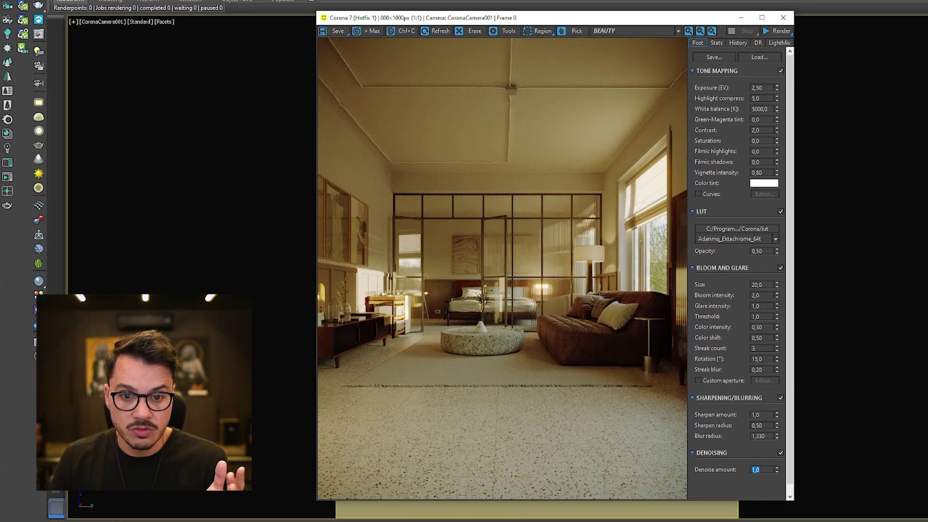
{"action": "type", "text": "0,5"}
{"action": "key", "text": "Return"}
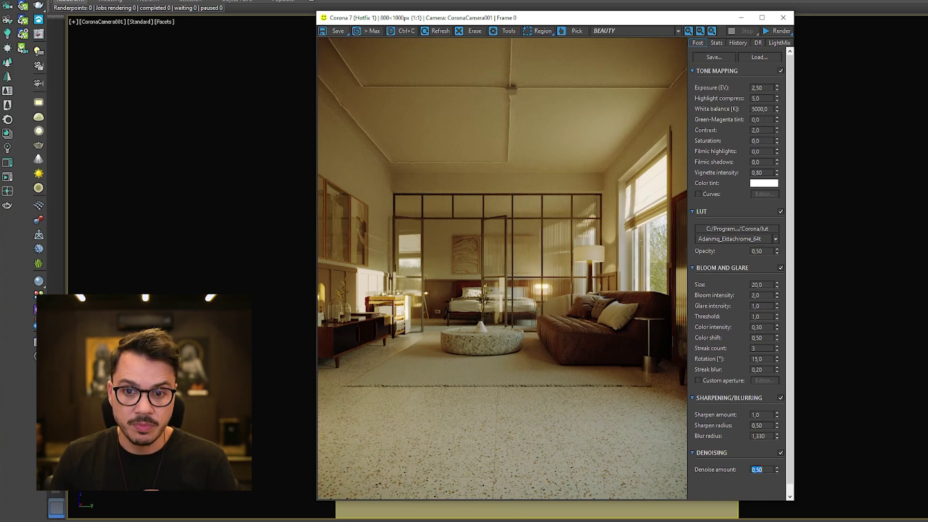
{"action": "left_click", "coordinate": [578, 203]}
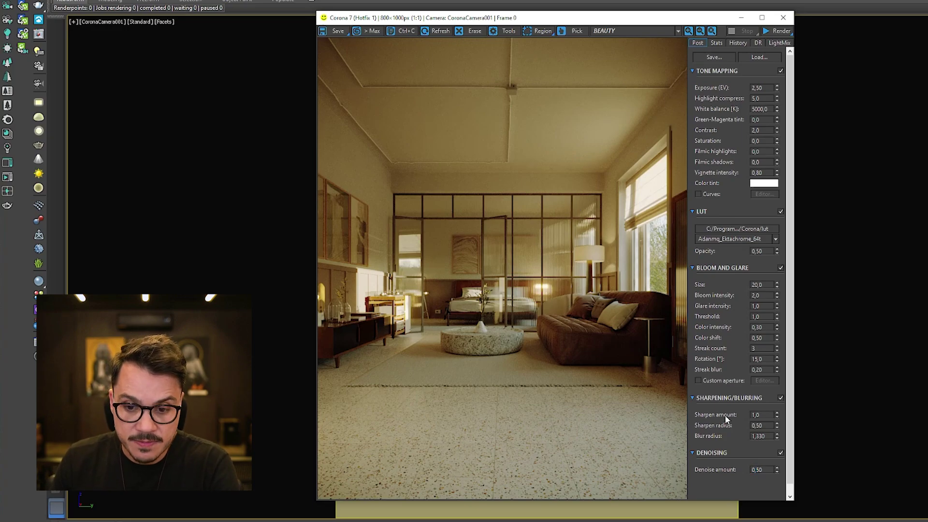
Step: Try a sharpen amount of 3, set it back to 1, and disable sharpening/blurring
{"action": "double_click", "coordinate": [767, 415]}
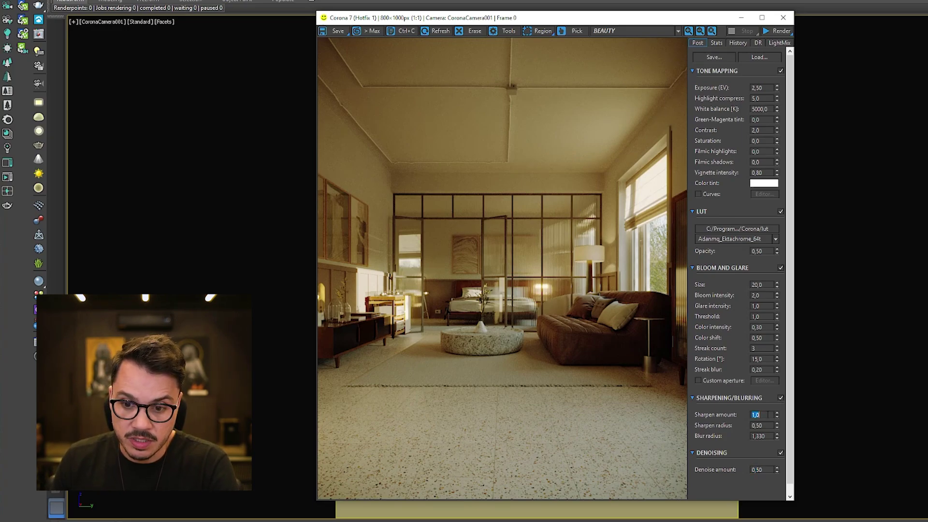
{"action": "type", "text": "2"}
{"action": "key", "text": "BackSpace"}
{"action": "type", "text": "3"}
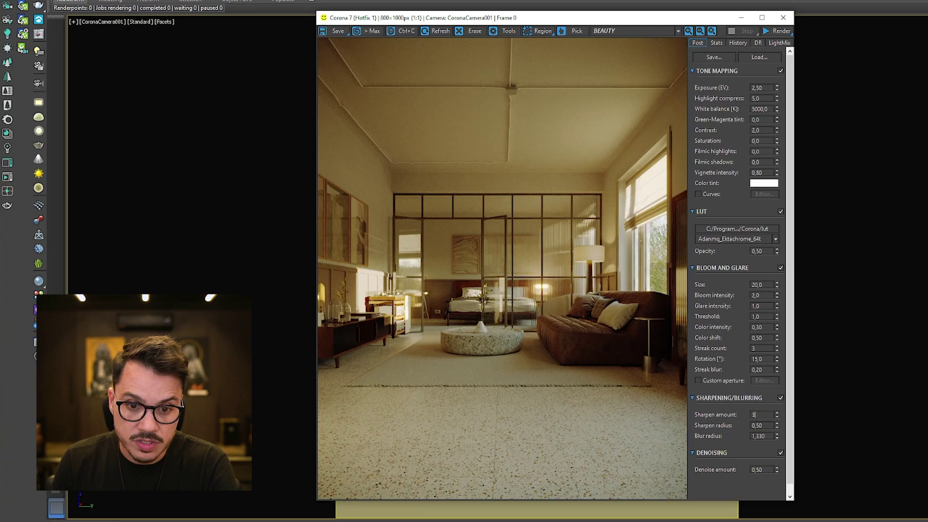
{"action": "type", "text": "1"}
{"action": "key", "text": "Return"}
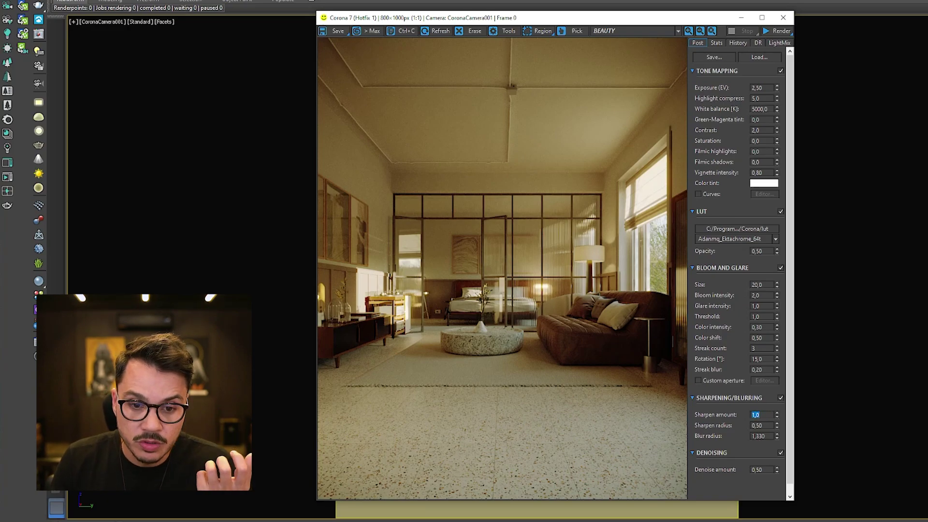
{"action": "left_click", "coordinate": [781, 398]}
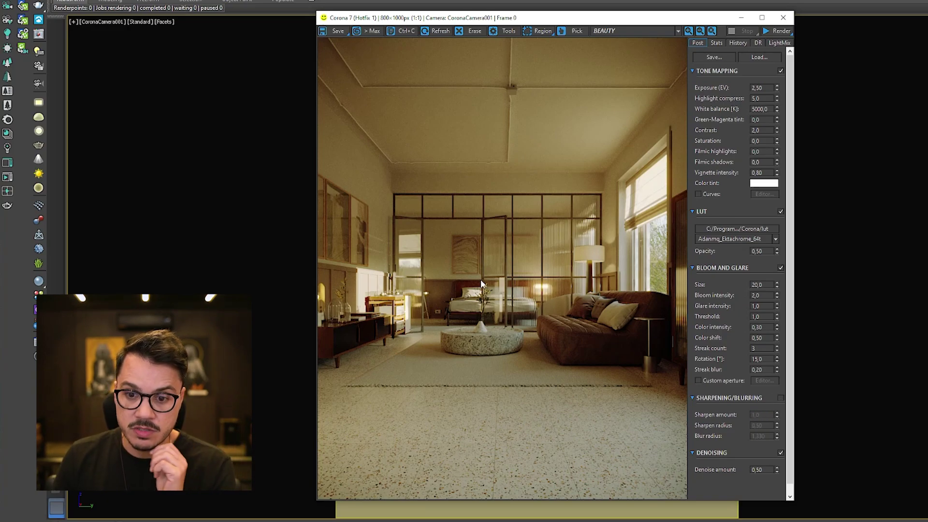
Step: Compare the render with the LUT and tone mapping switched off and on, leaving both enabled
{"action": "left_click", "coordinate": [779, 211]}
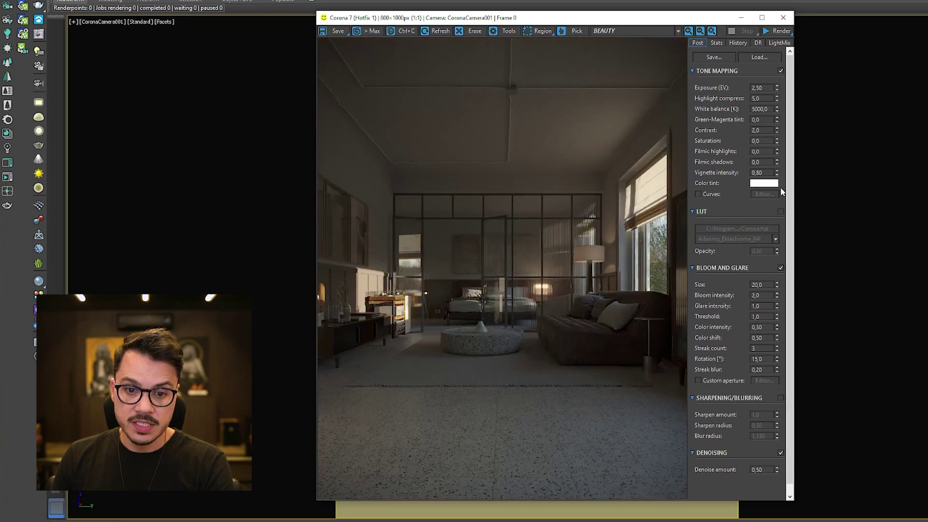
{"action": "left_click", "coordinate": [780, 71]}
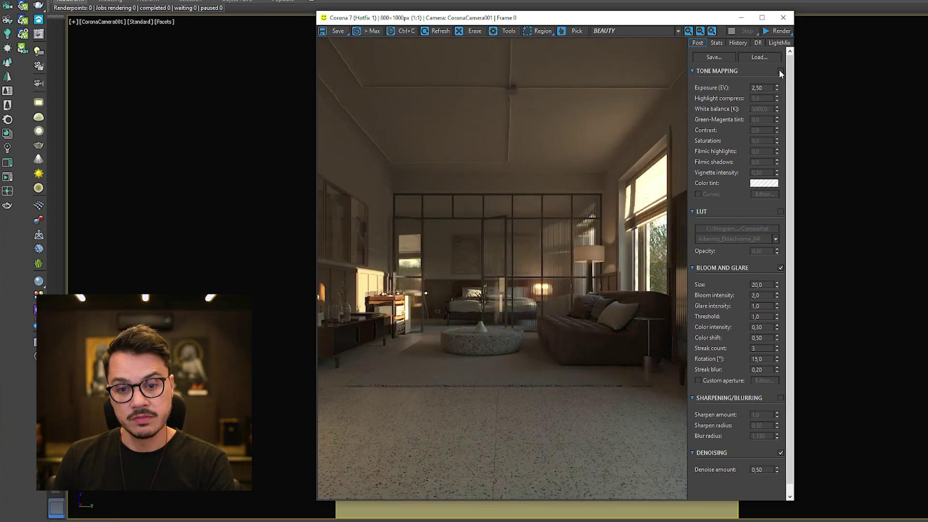
{"action": "left_click", "coordinate": [780, 71]}
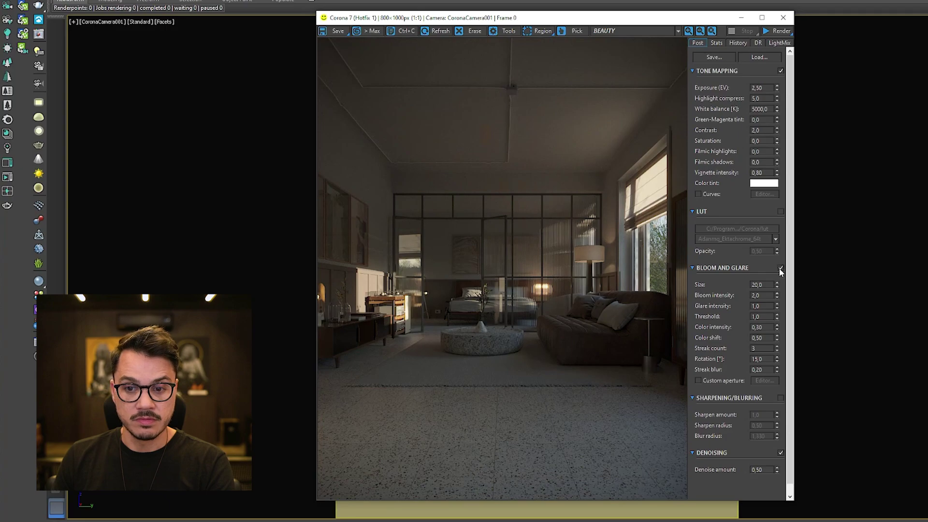
{"action": "left_click", "coordinate": [780, 212]}
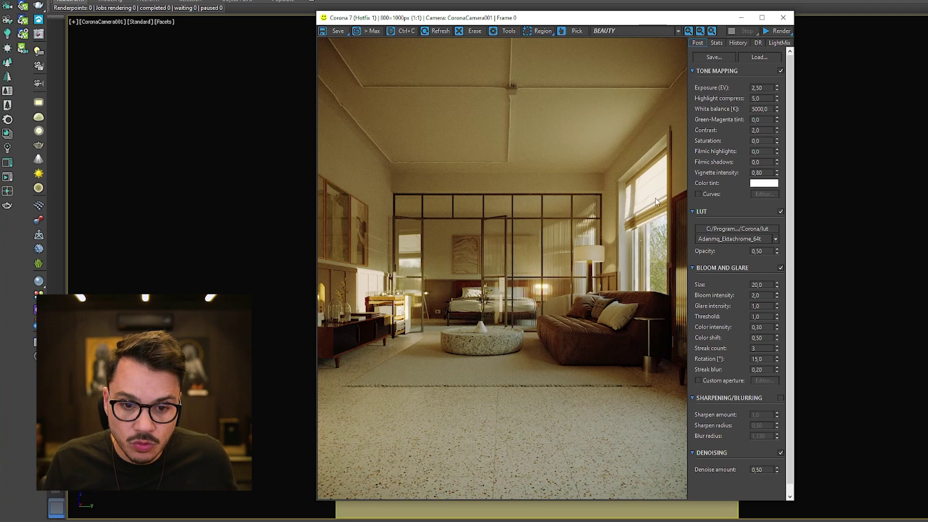
Step: Brighten the render by trying an exposure of 3 EV and settling on 2,7
{"action": "double_click", "coordinate": [756, 88]}
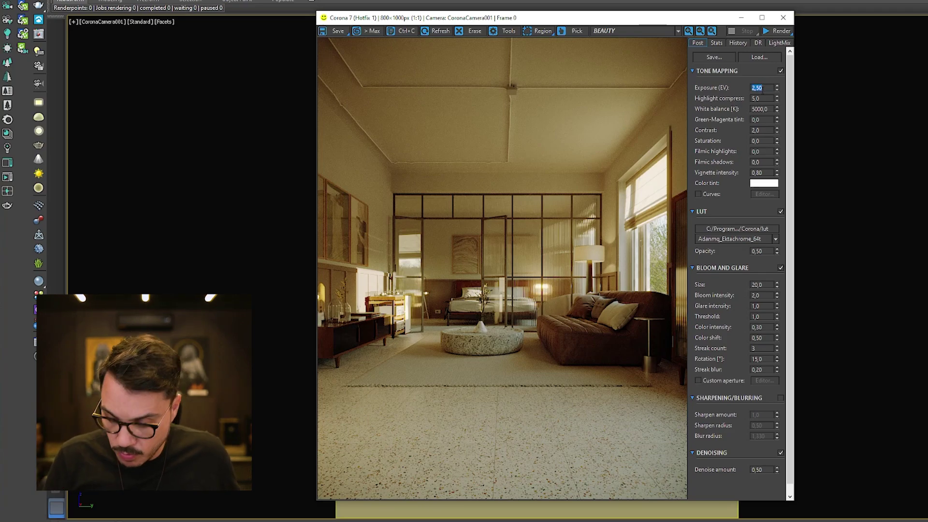
{"action": "type", "text": "3"}
{"action": "key", "text": "Return"}
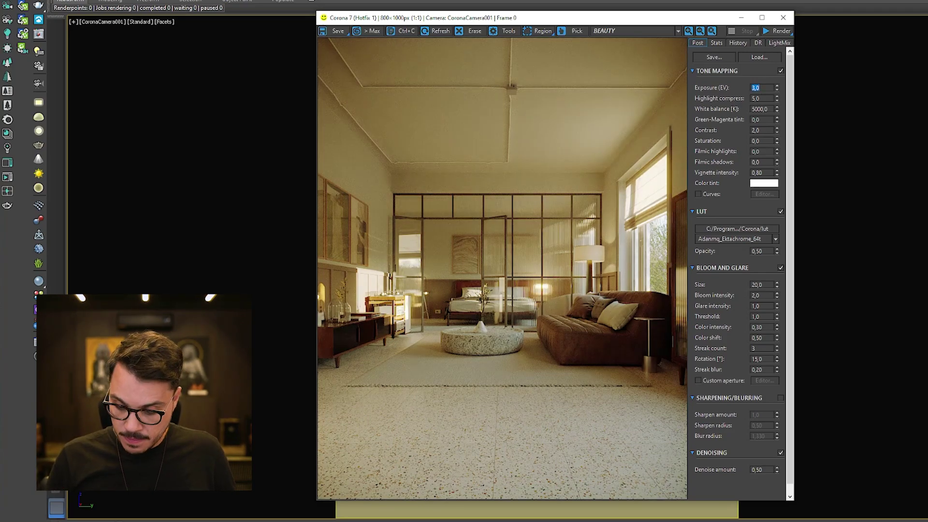
{"action": "type", "text": "2,"}
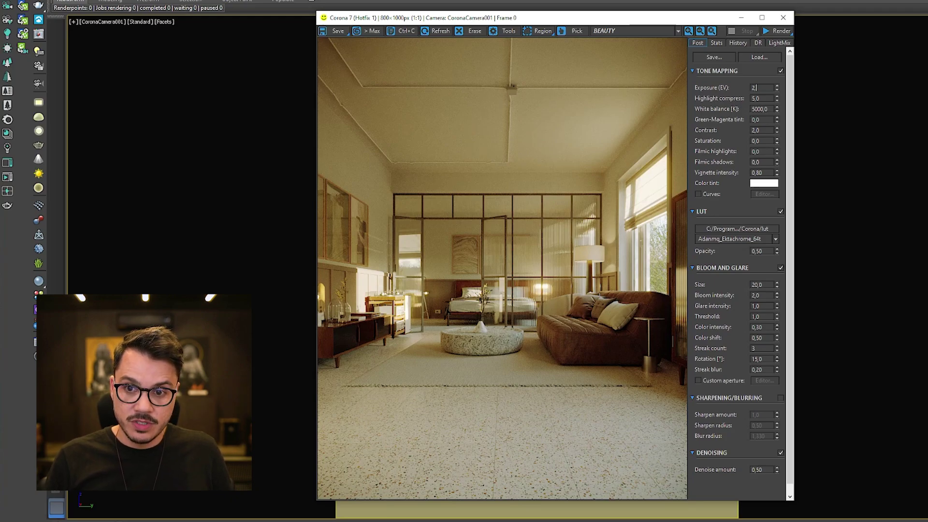
{"action": "key", "text": "BackSpace"}
{"action": "type", "text": ",7"}
{"action": "key", "text": "Return"}
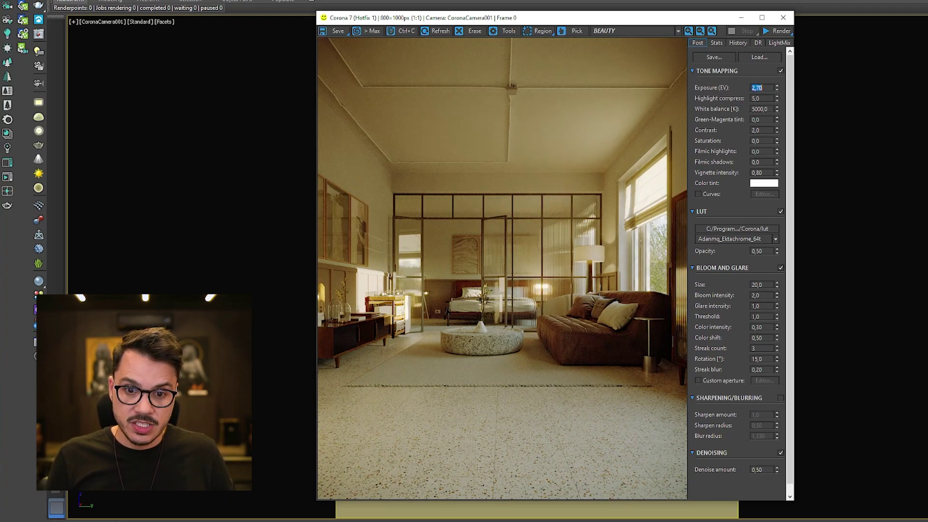
{"action": "left_click", "coordinate": [607, 141]}
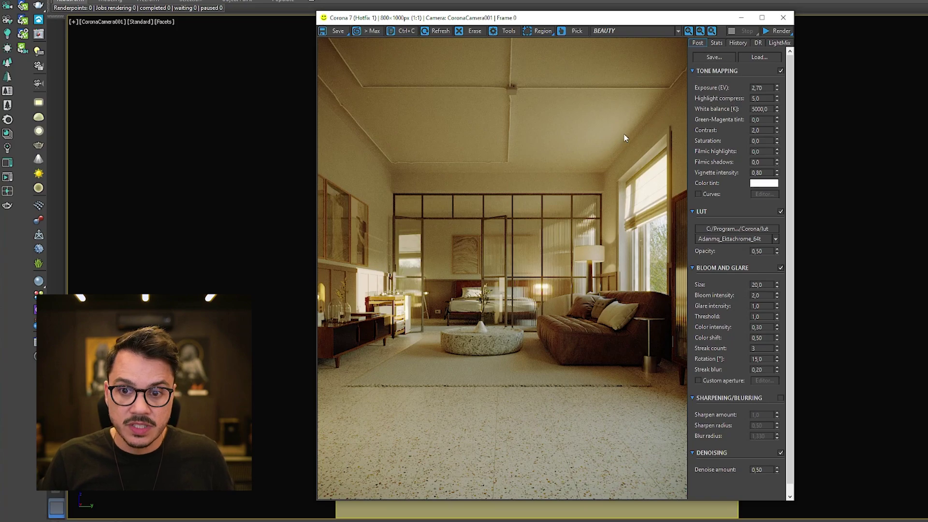
Step: Compare the render's look by alternating the tone mapping contrast between 1 and 3
{"action": "double_click", "coordinate": [767, 131]}
{"action": "type", "text": "1"}
{"action": "key", "text": "Return"}
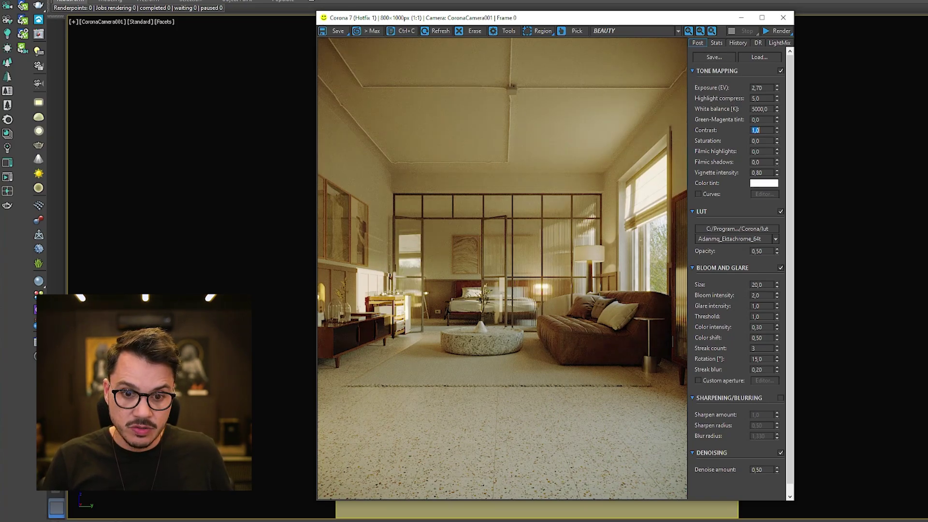
{"action": "type", "text": "3"}
{"action": "key", "text": "Return"}
{"action": "type", "text": "1"}
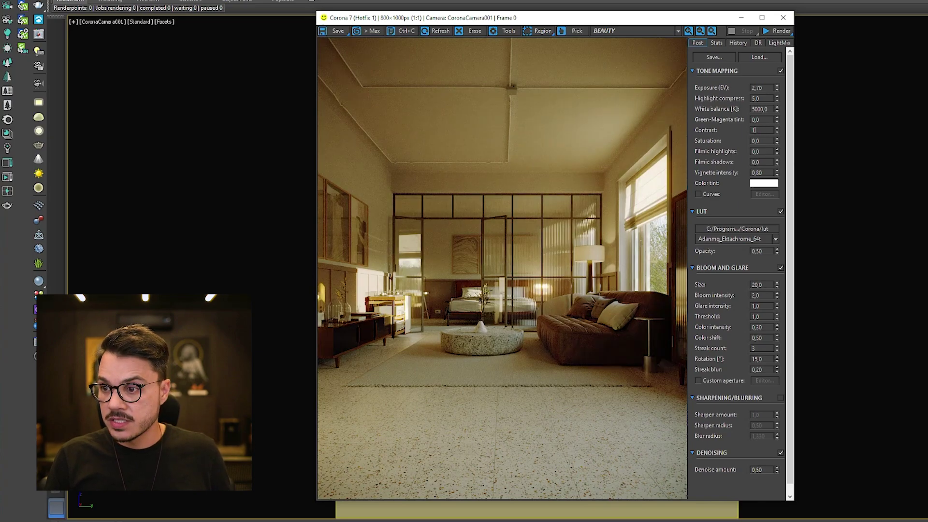
{"action": "key", "text": "Return"}
{"action": "type", "text": "3"}
{"action": "key", "text": "Return"}
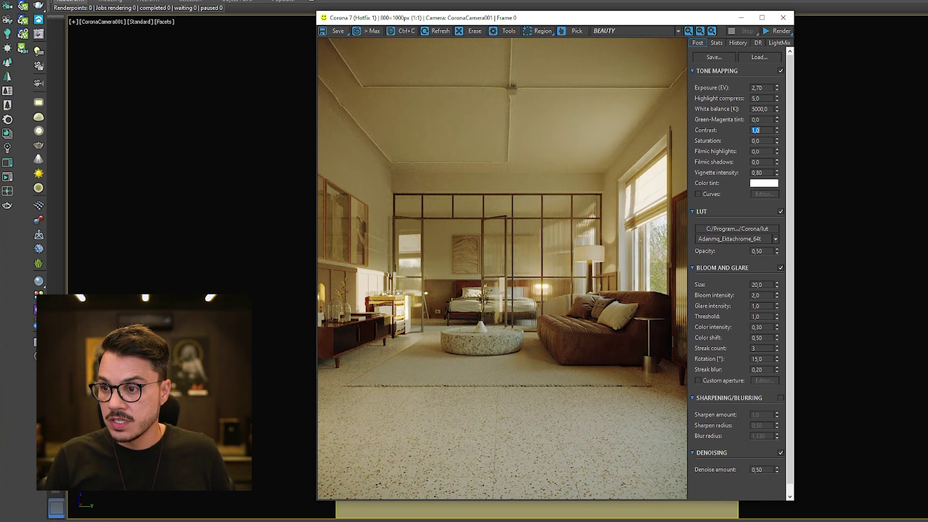
{"action": "type", "text": "1"}
{"action": "key", "text": "Return"}
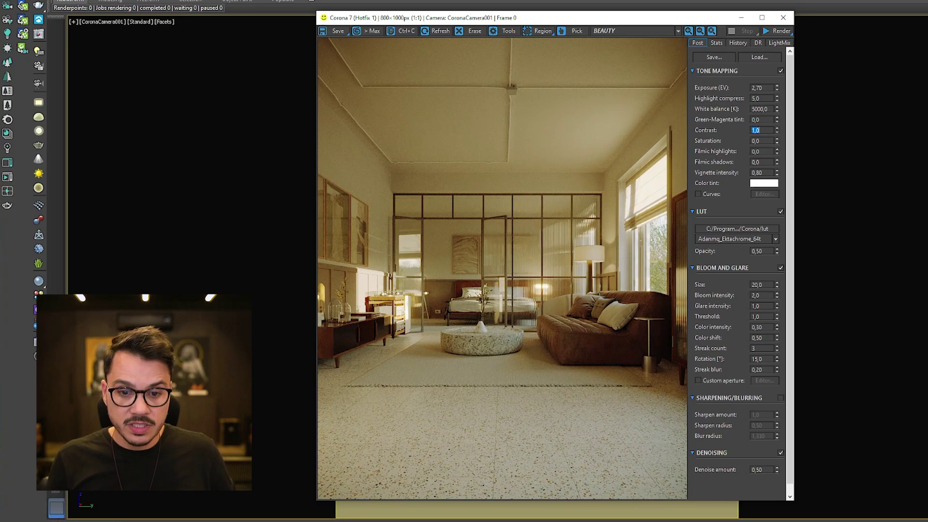
Step: Set the tone mapping contrast to 1,5
{"action": "type", "text": "1,5"}
{"action": "key", "text": "Return"}
{"action": "left_click", "coordinate": [534, 152]}
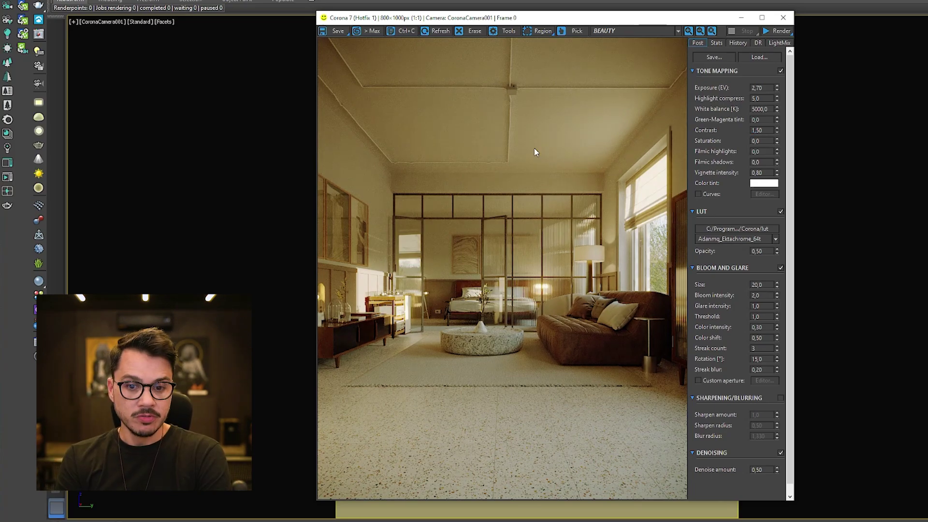